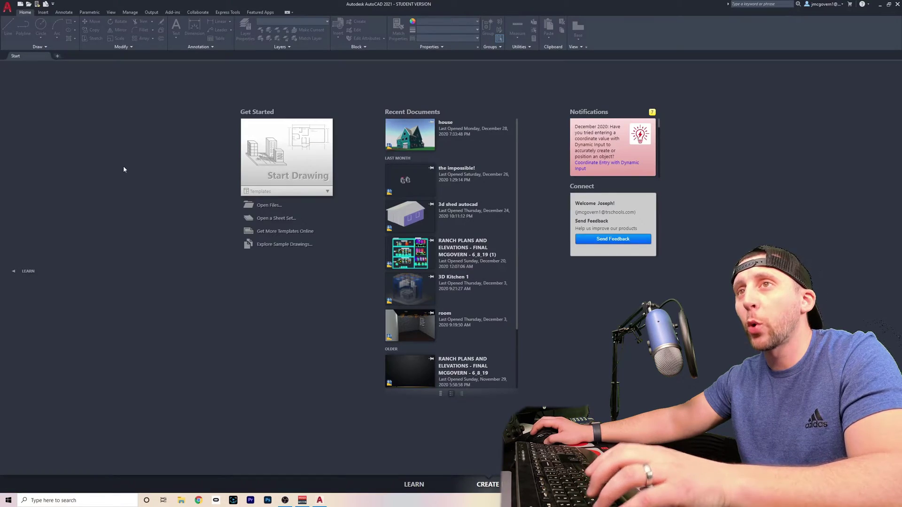
- Open the application menu from AutoCAD's Start page to see the recent drawings
left_click(8, 6)
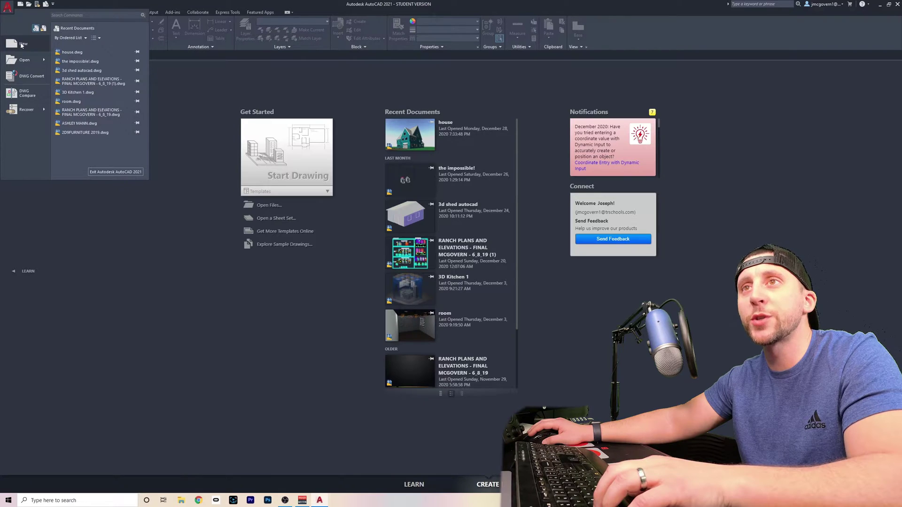
- Create a new blank Drawing1 from the acad.dwt template
mouse_move(33, 63)
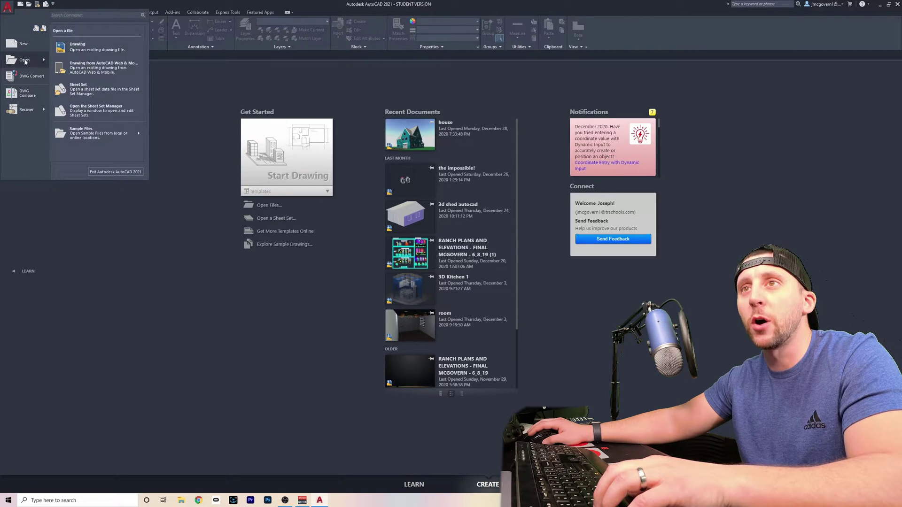
left_click(27, 45)
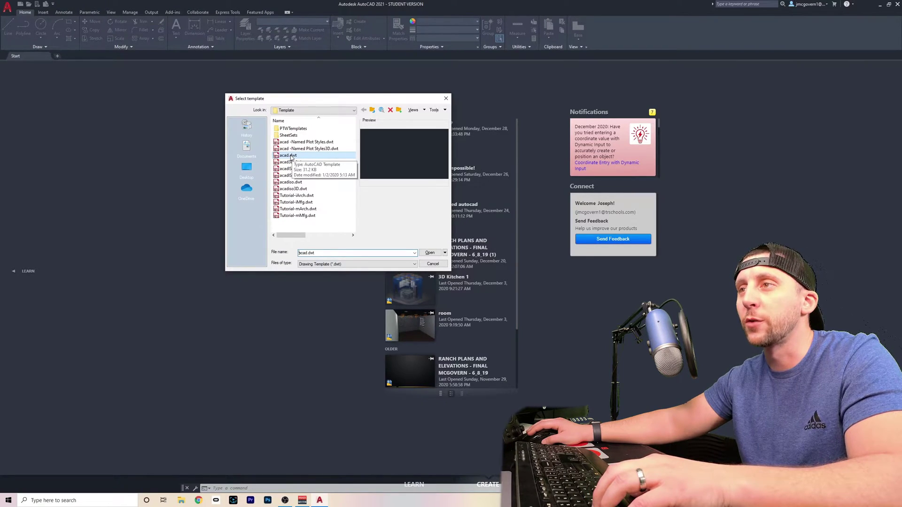
left_click(429, 253)
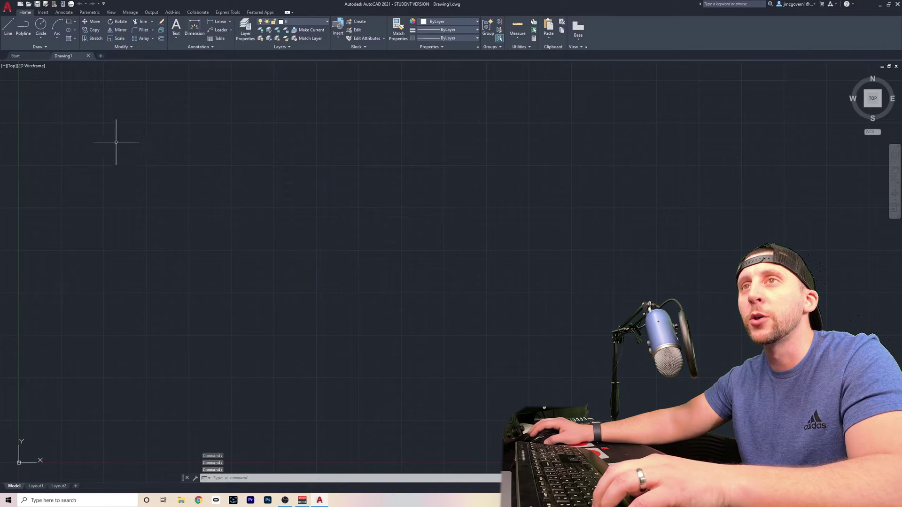
left_click(8, 7)
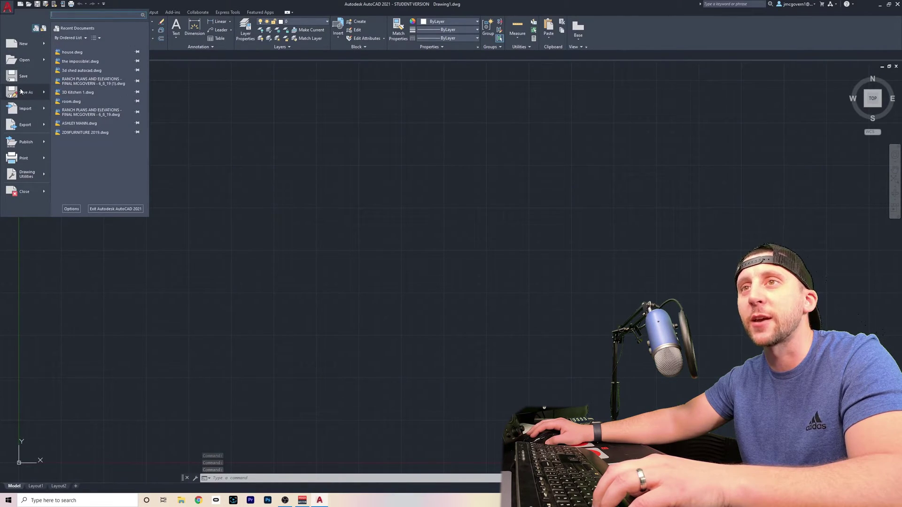
mouse_move(32, 125)
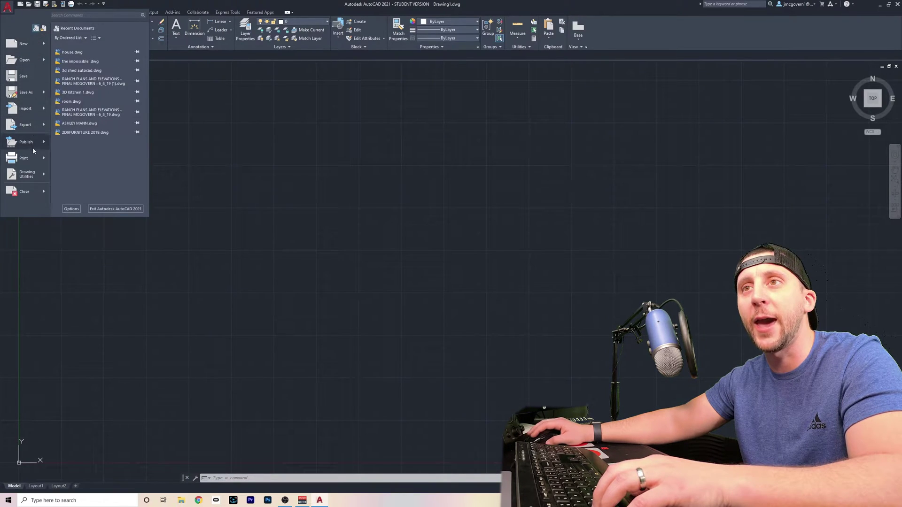
left_click(71, 209)
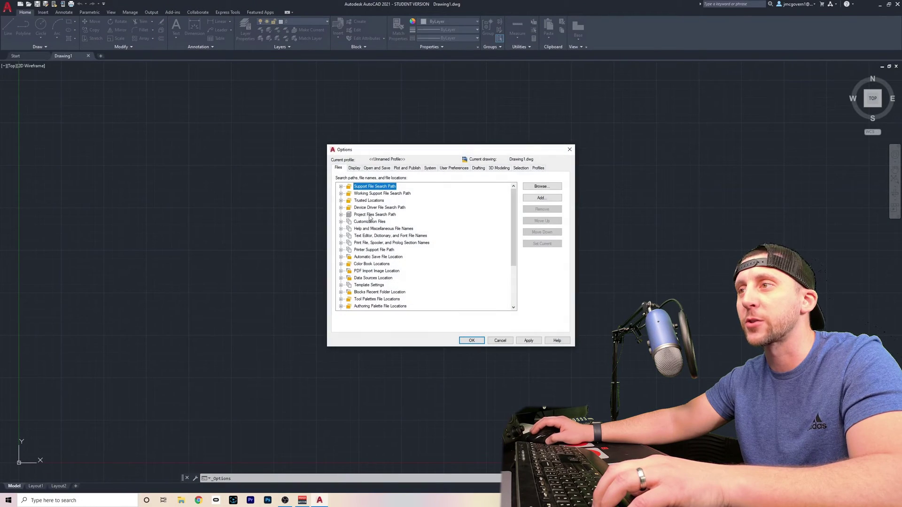
left_click(568, 150)
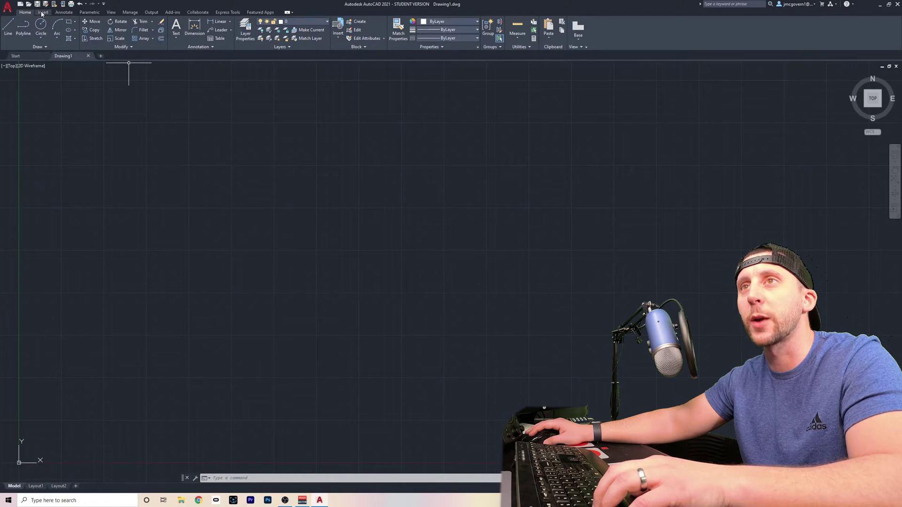
left_click(64, 13)
left_click(87, 13)
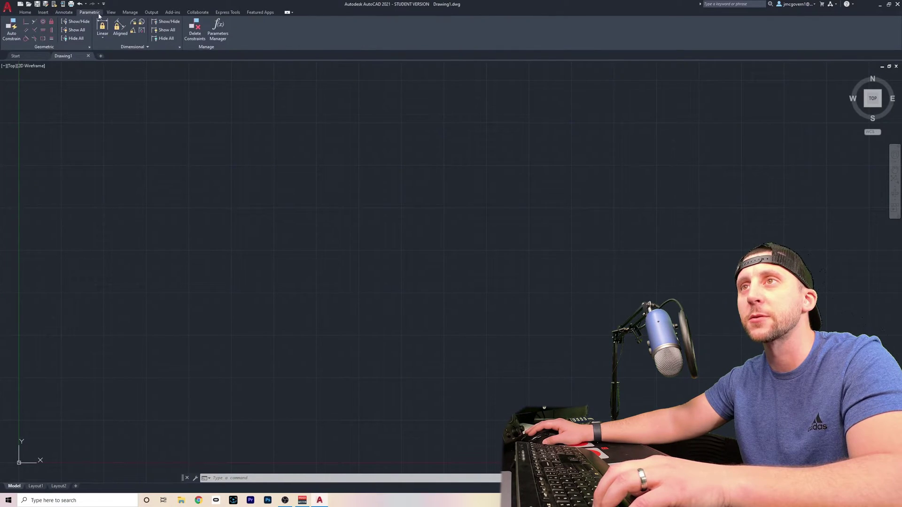
left_click(130, 13)
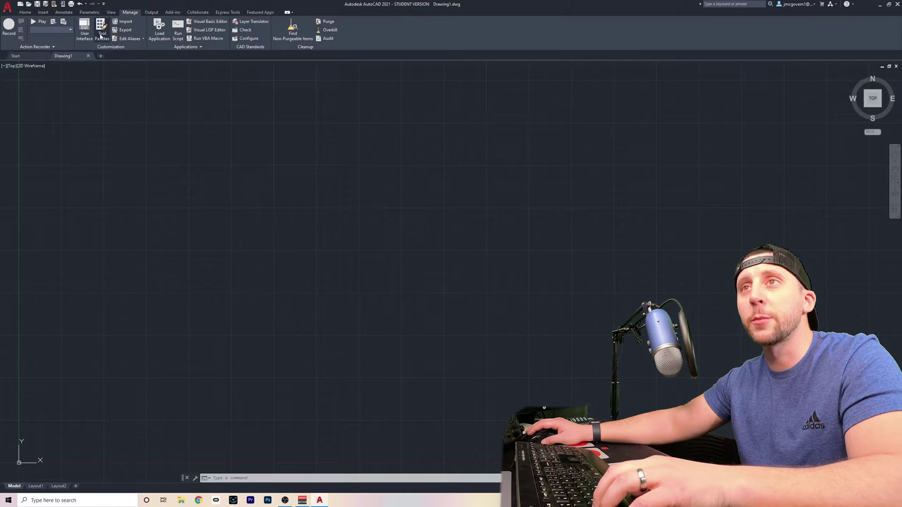
left_click(24, 14)
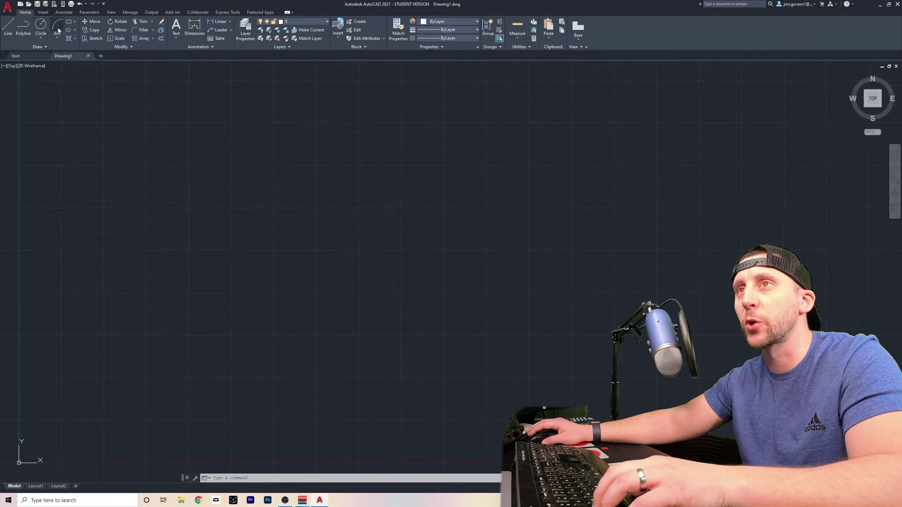
left_click(74, 22)
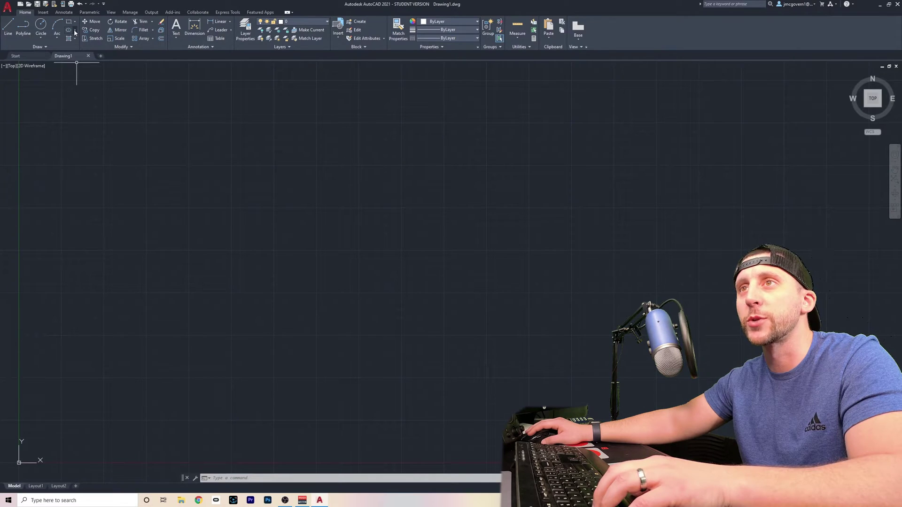
left_click(75, 31)
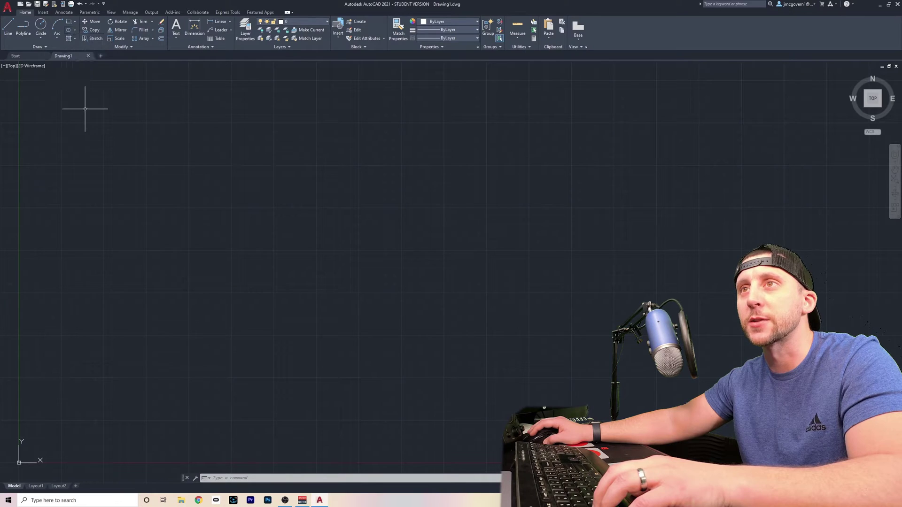
left_click(75, 40)
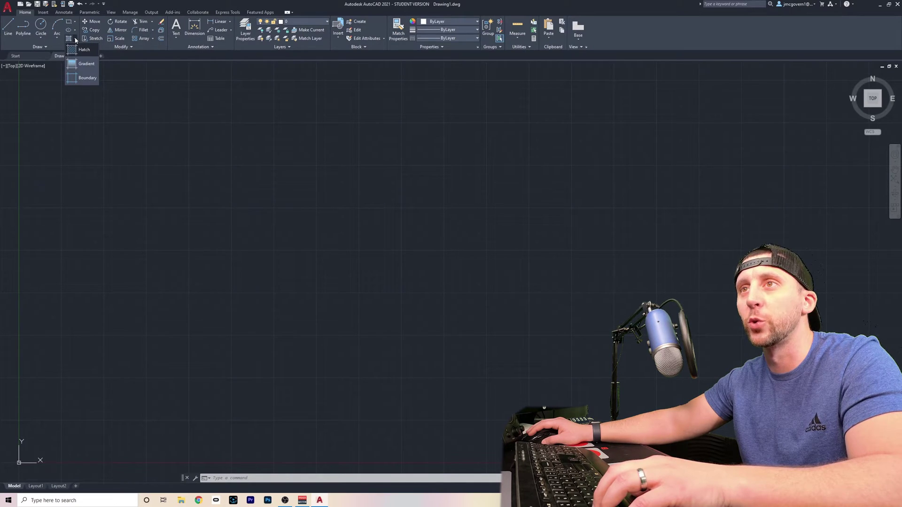
left_click(42, 47)
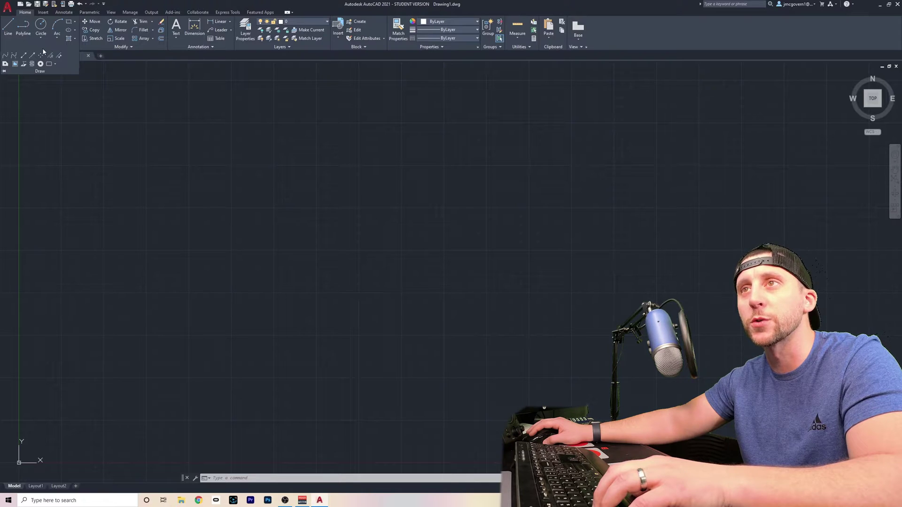
left_click(137, 82)
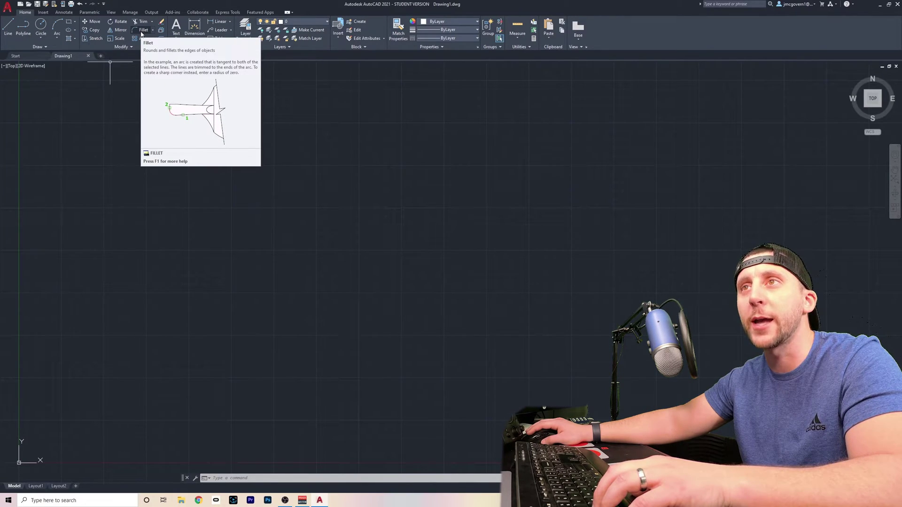
- Draw a slanted line running down to the right
left_click(8, 27)
left_click(179, 155)
left_click(225, 240)
key("Escape")
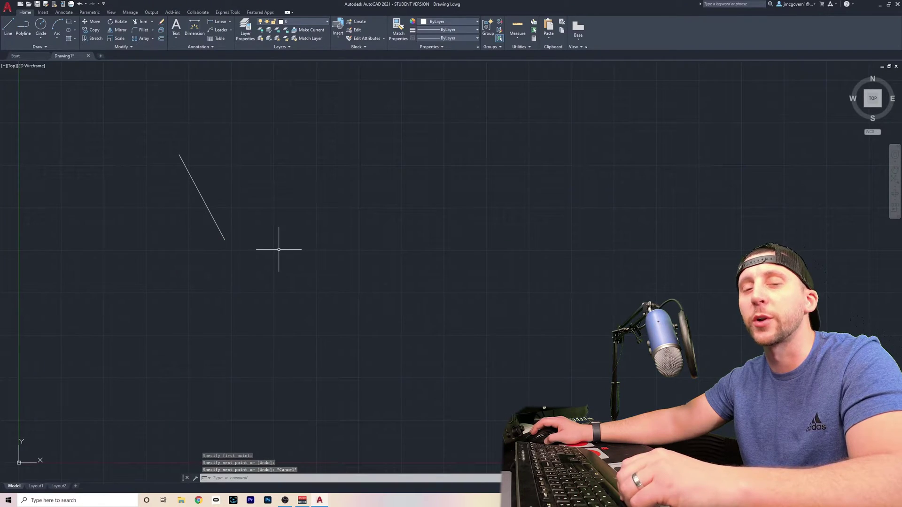
- Move the slanted line to the right, using its midpoint as the base point
left_click(92, 21)
left_click(196, 180)
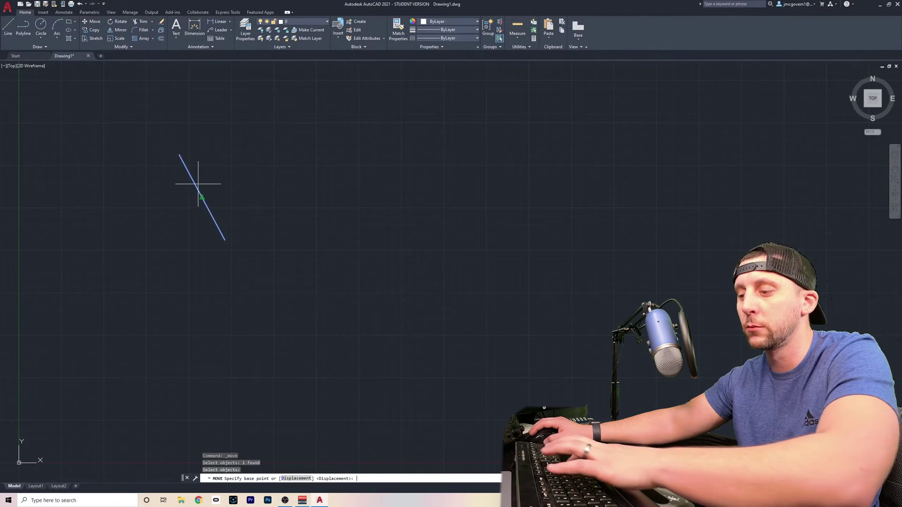
key("Return")
left_click(202, 197)
left_click(331, 197)
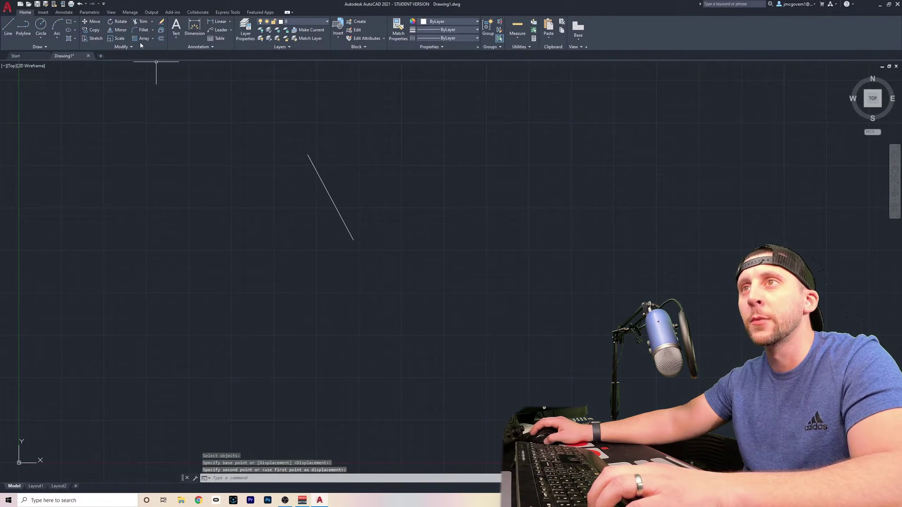
- Rotate the line about its midpoint so it stands nearly upright
left_click(117, 21)
left_click(351, 182)
left_click(329, 191)
key("Return")
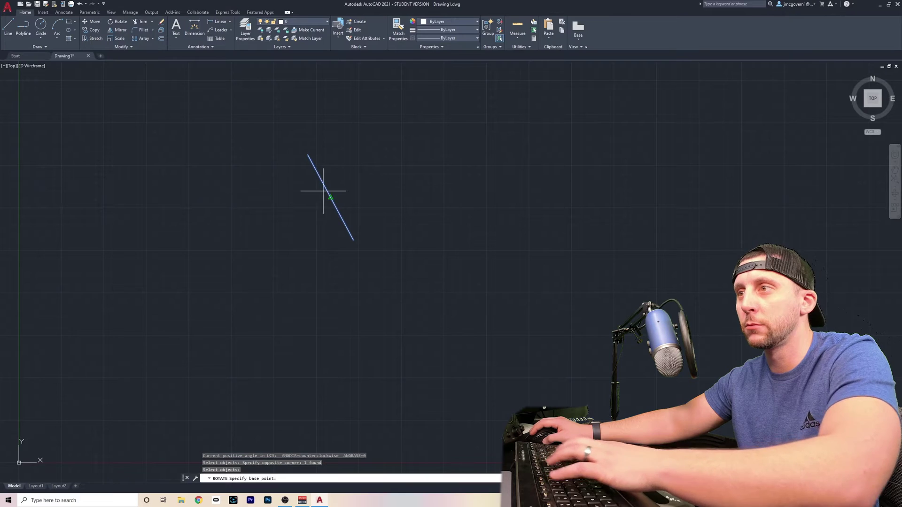
left_click(331, 196)
key("Return")
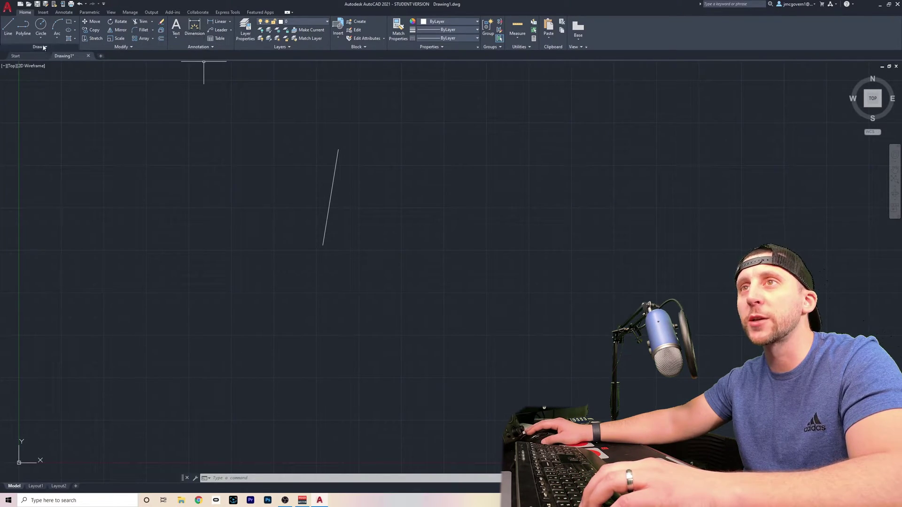
- Draw a long horizontal line below the upright line
left_click(8, 28)
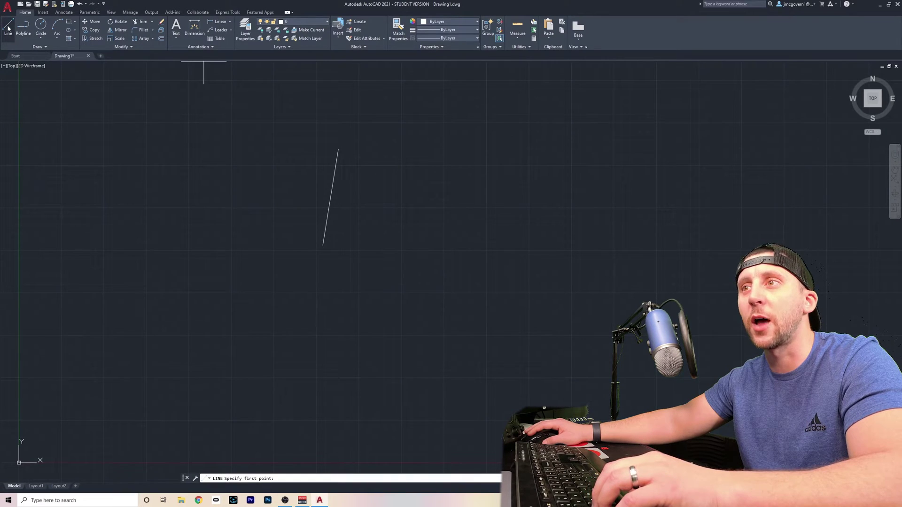
left_click(273, 300)
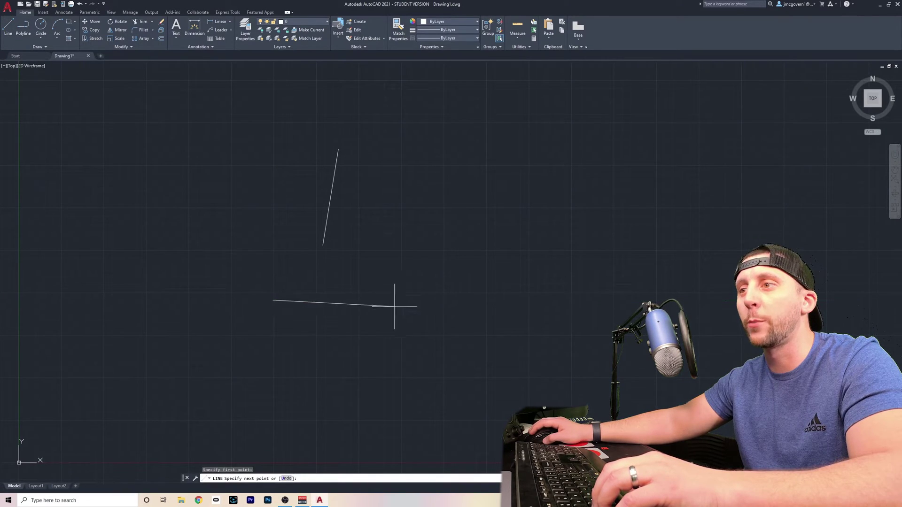
left_click(501, 302)
key("Escape")
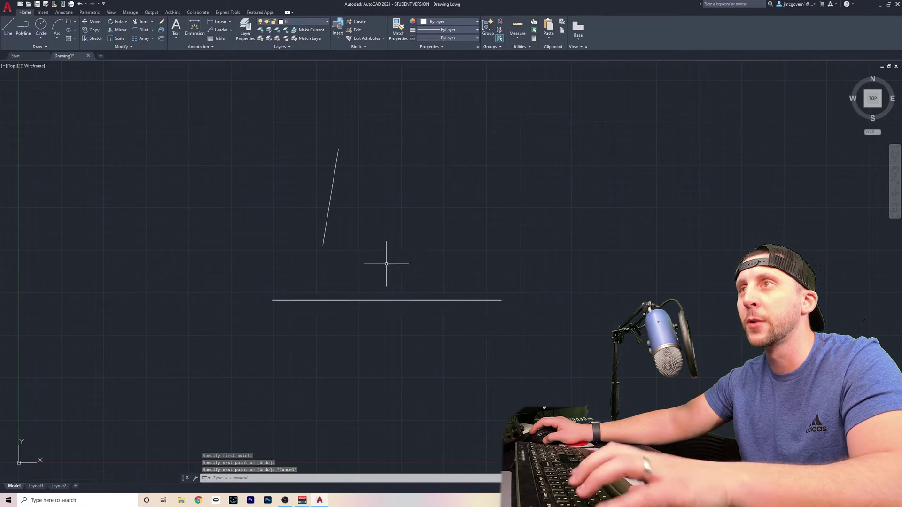
- Dimension the horizontal line's length, placing the 13.4417 dimension above it
left_click(195, 29)
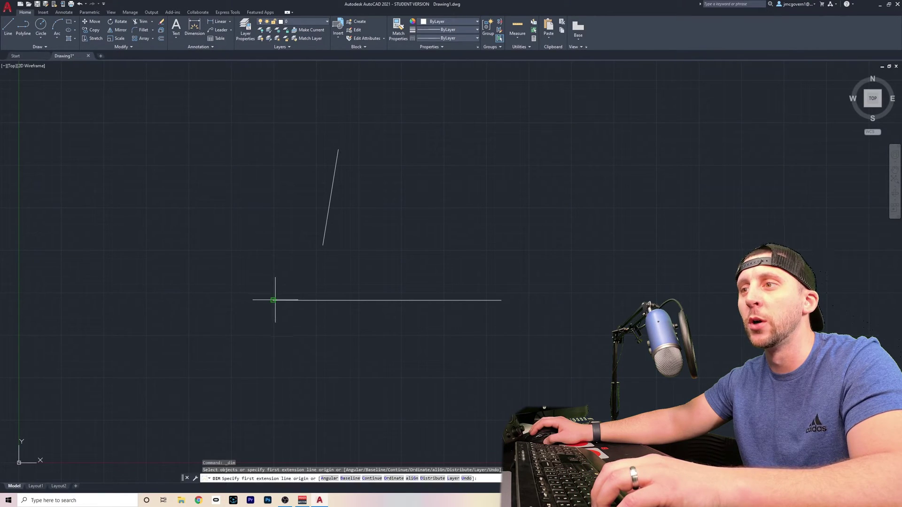
left_click(274, 300)
left_click(501, 300)
left_click(494, 278)
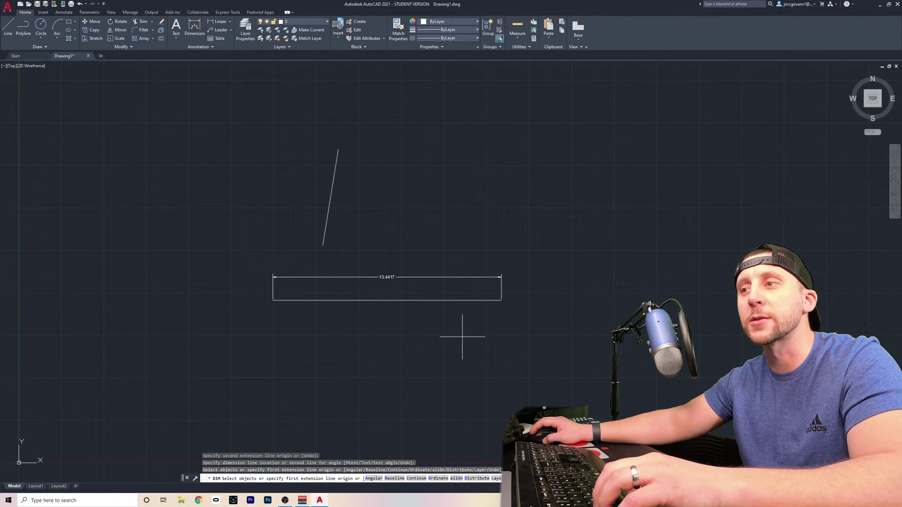
key("Escape")
- Start a new line with the L alias, picking a point below the dimension
type("l")
key("Return")
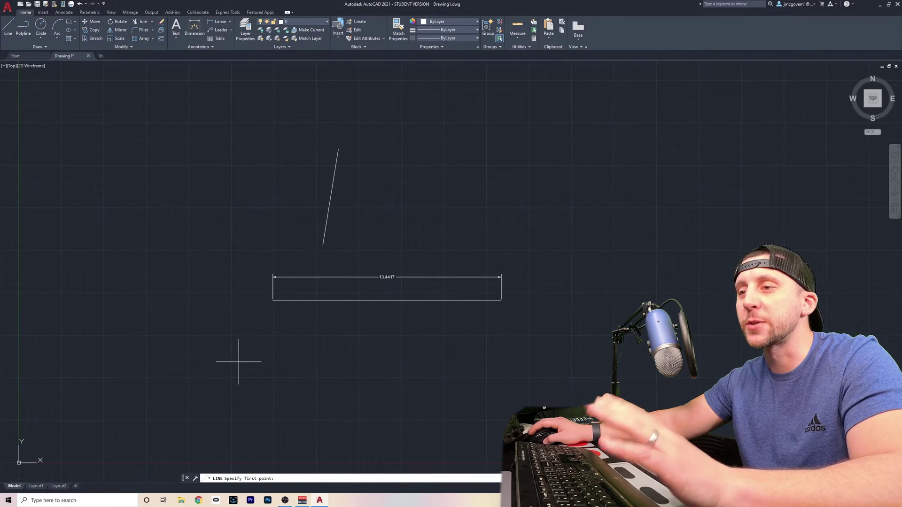
left_click(239, 362)
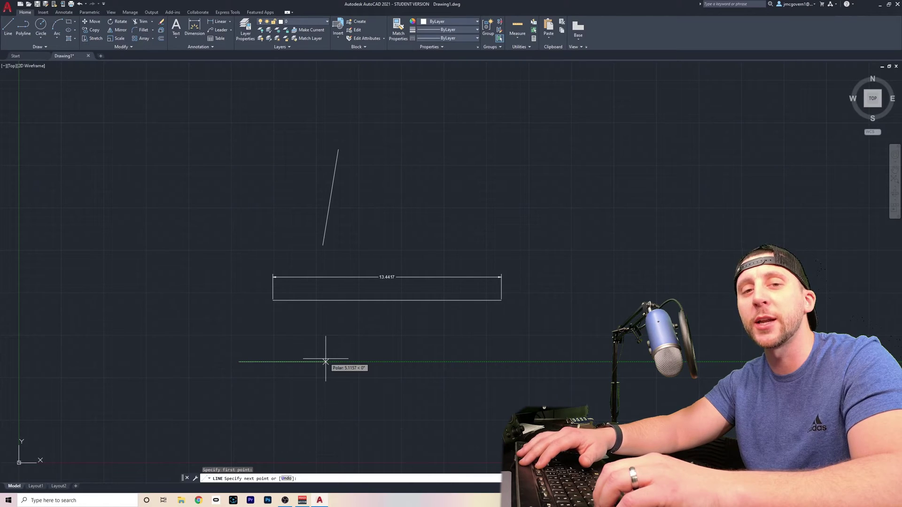
- Finish a 5-unit horizontal line, then dock the command window at the bottom and enlarge it
key("F10")
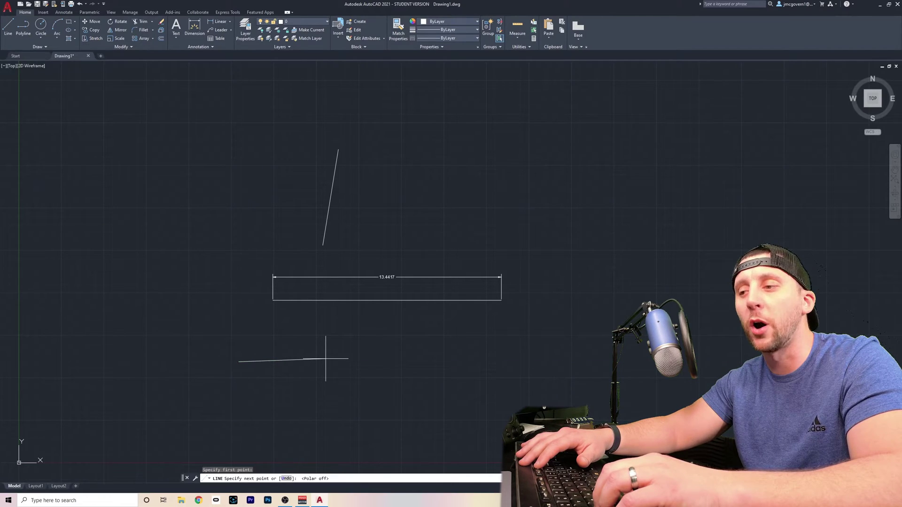
key("F10")
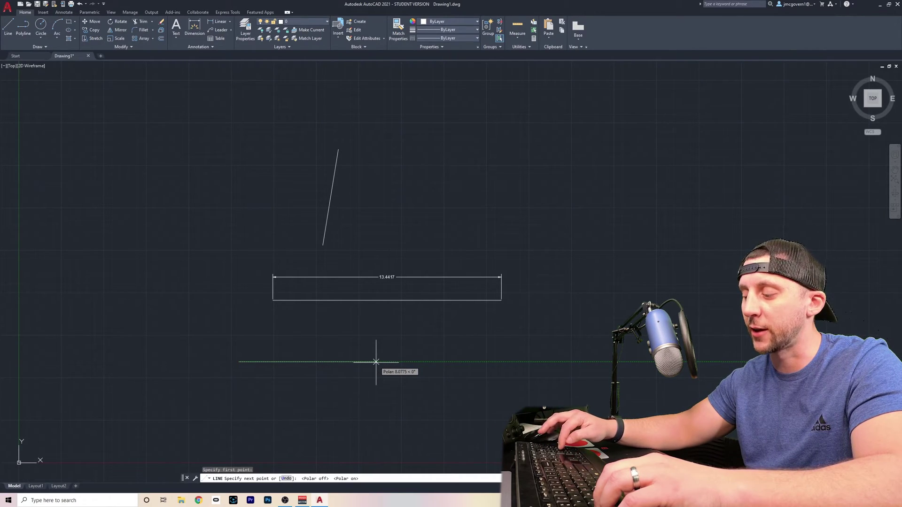
type("5")
key("Return")
key("Escape")
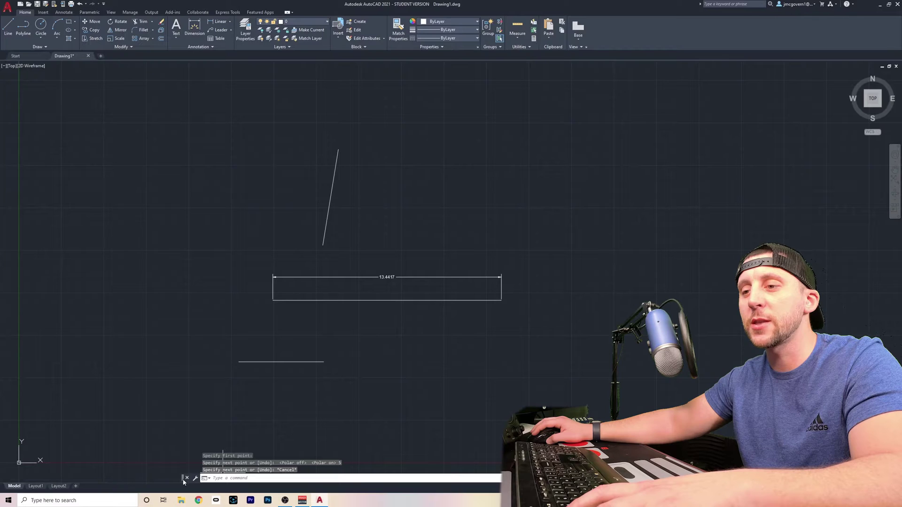
left_click_drag(183, 480, 181, 491)
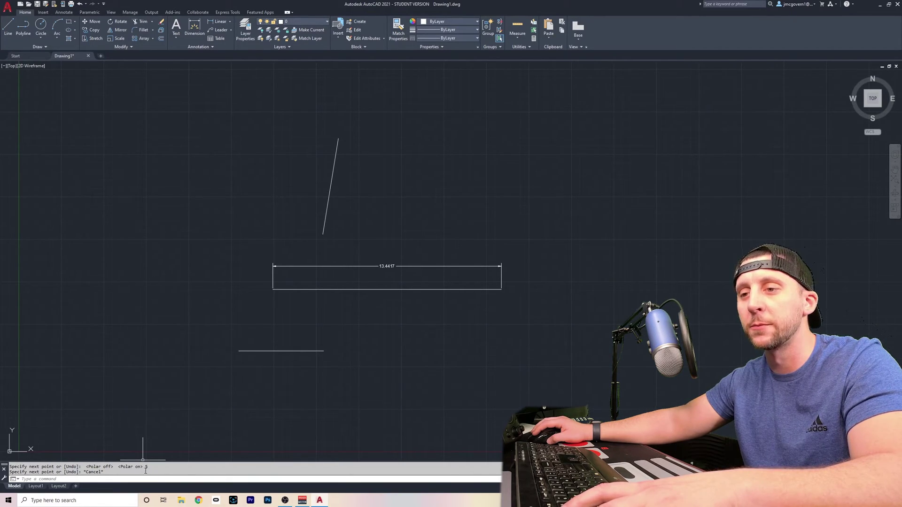
left_click_drag(143, 462, 146, 446)
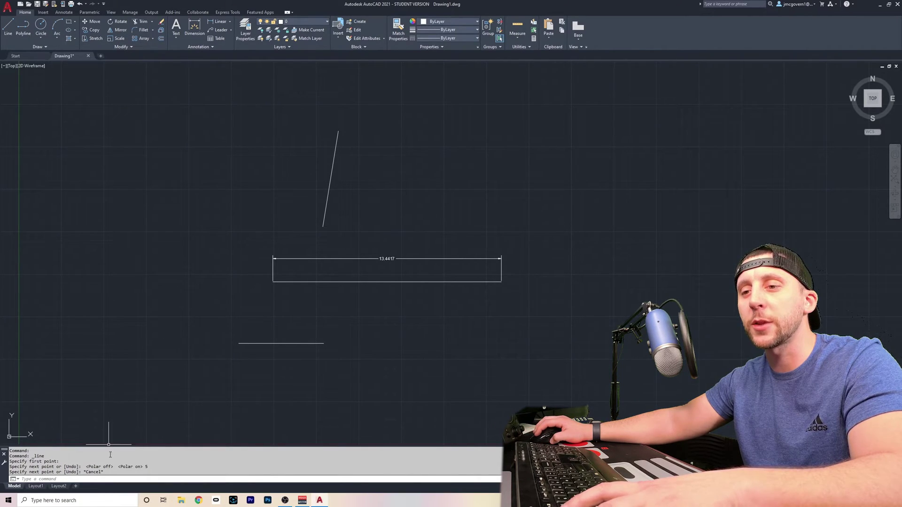
- Run the LINE command from the command line twice, cancelling it each time
left_click(114, 478)
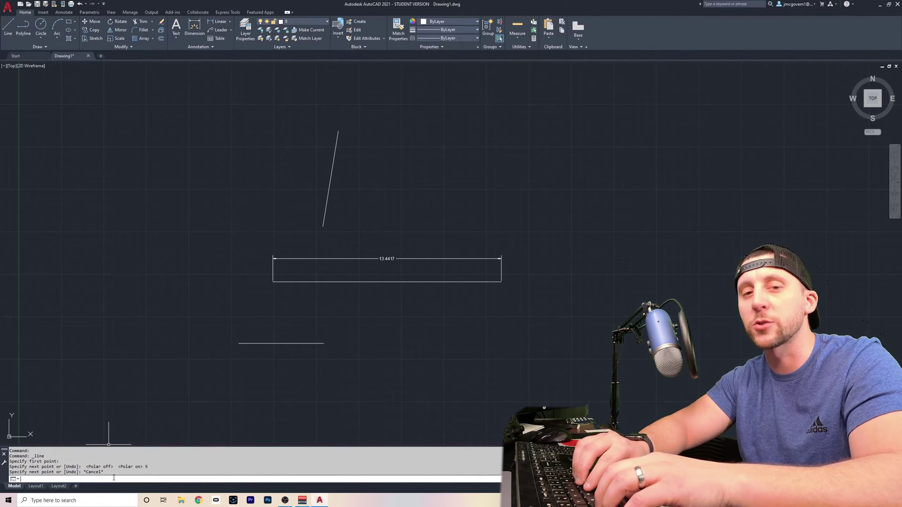
type("line")
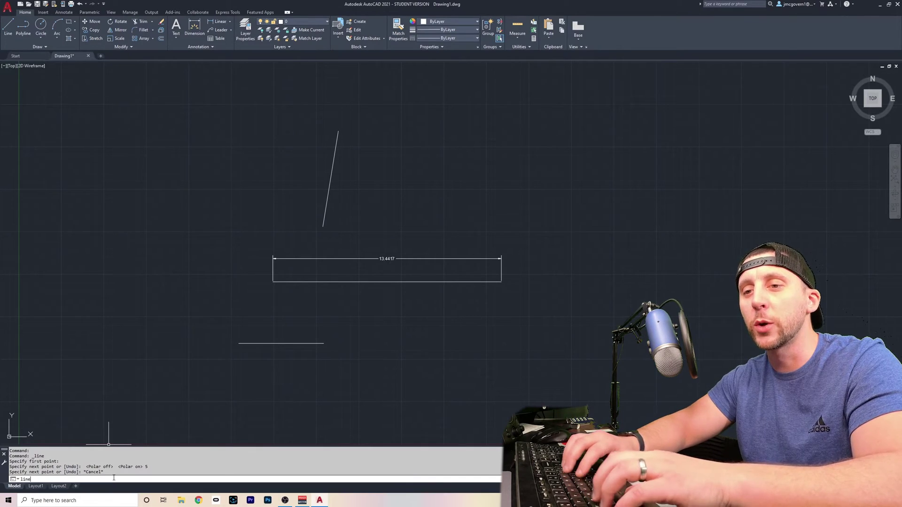
key("Return")
key("Escape")
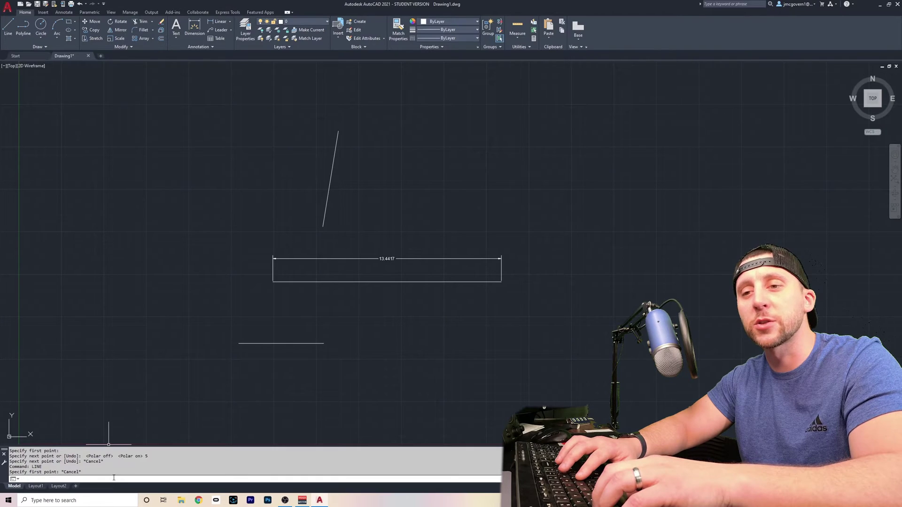
key("Return")
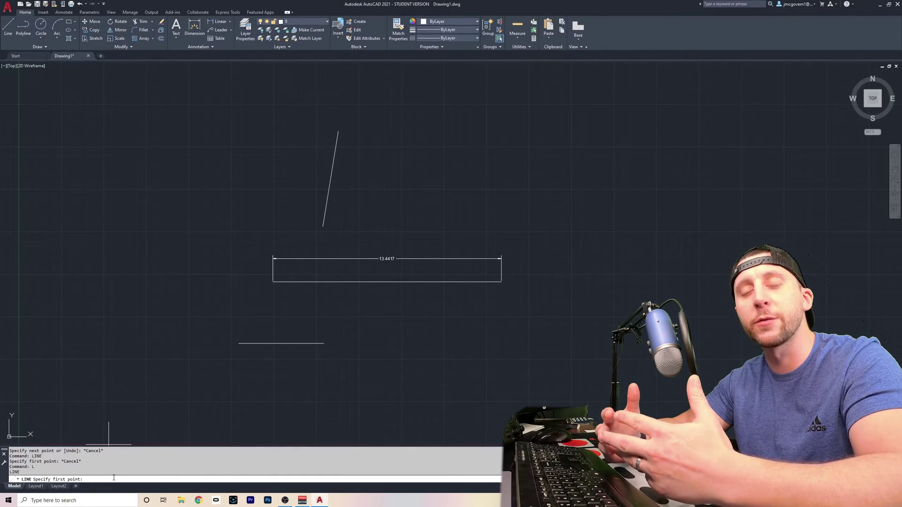
key("Escape")
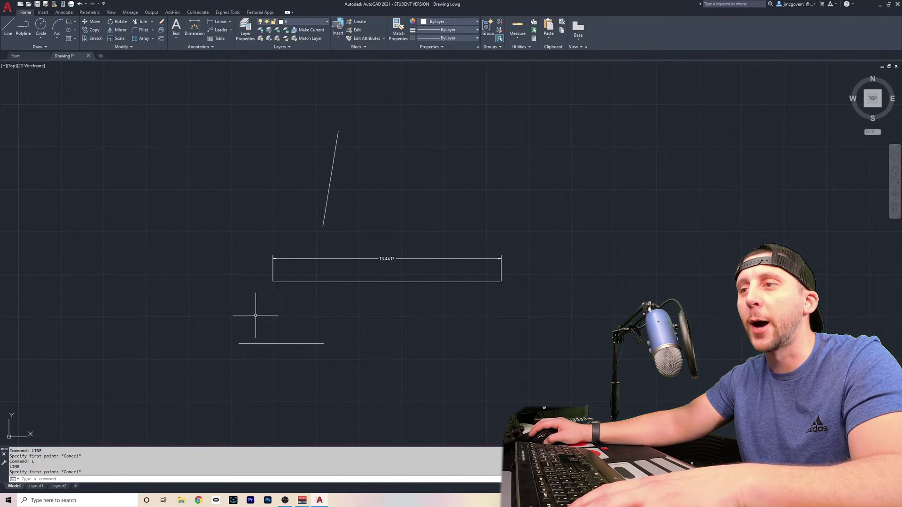
- Erase the short horizontal line and the long bottom line
left_click(270, 344)
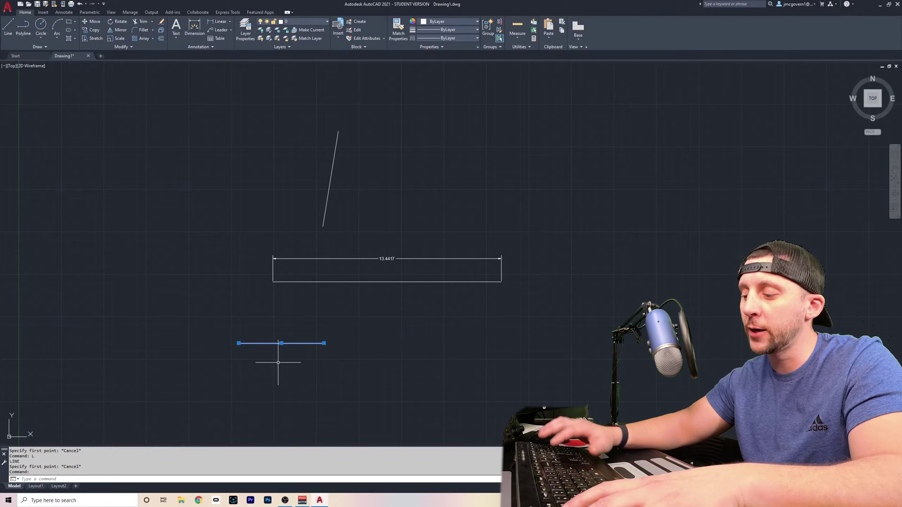
key("Delete")
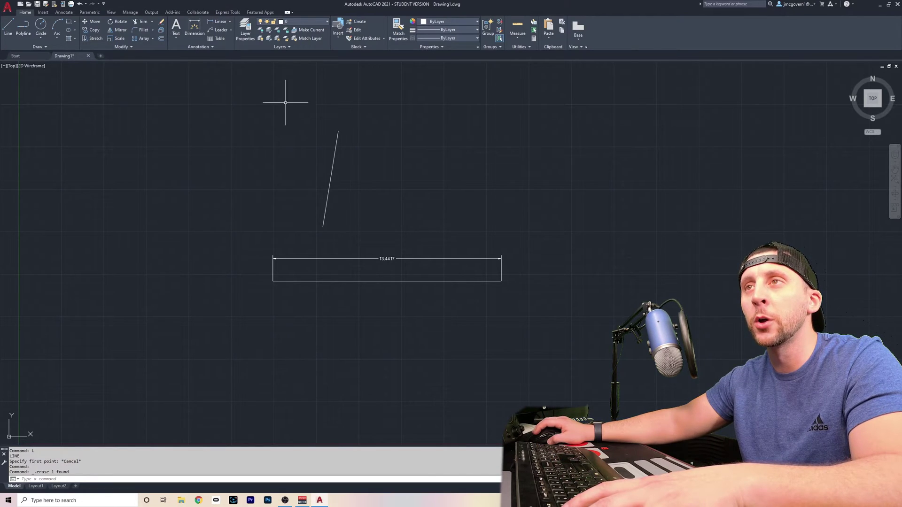
left_click(162, 22)
left_click(321, 279)
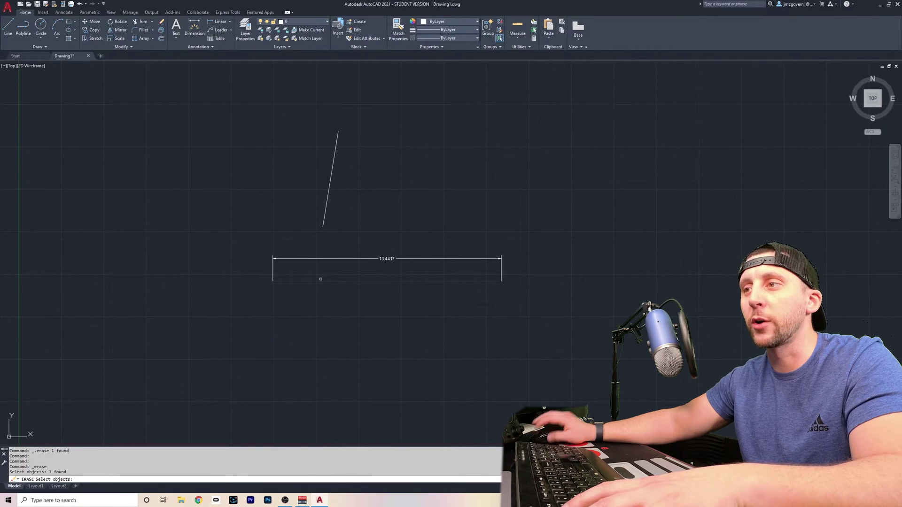
key("Return")
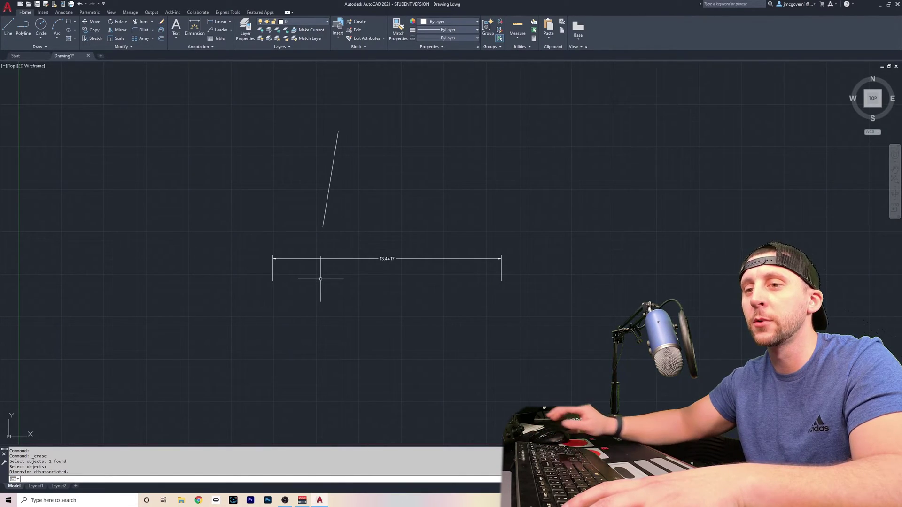
- Erase the slanted line and the 13.4417 dimension
left_click(162, 23)
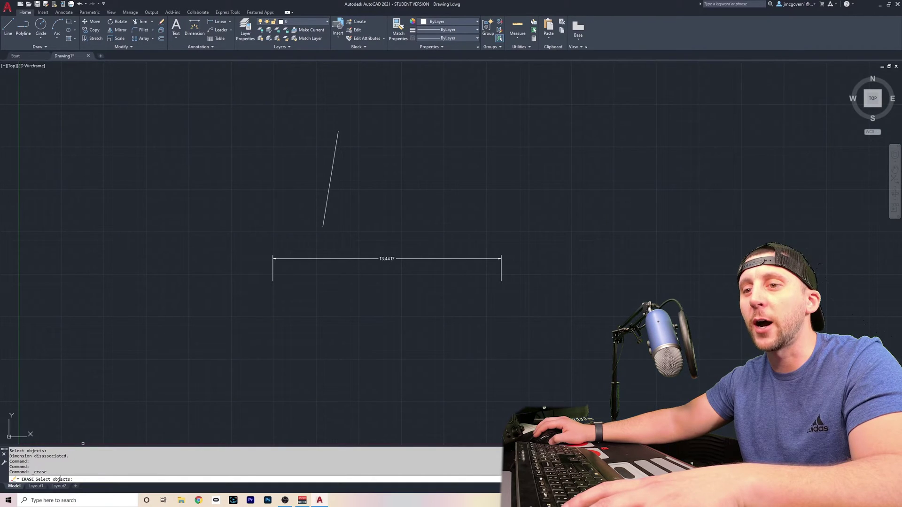
left_click(327, 199)
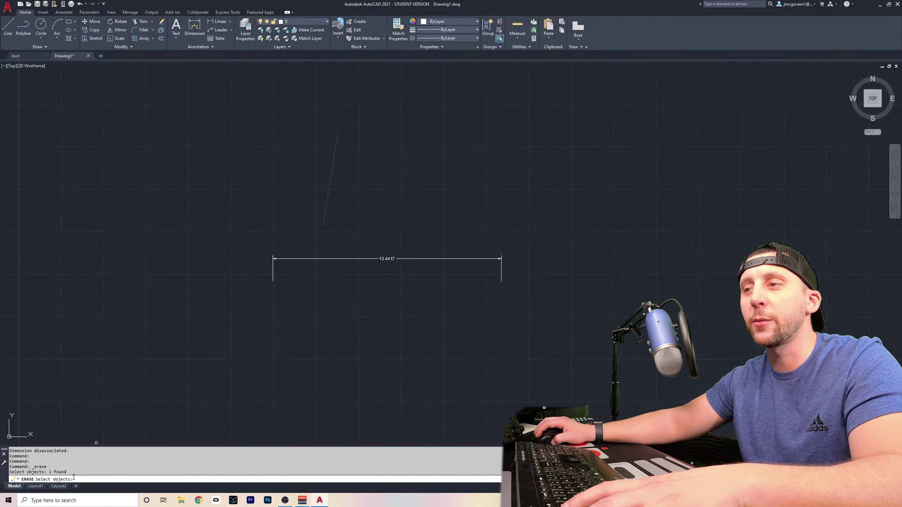
key("Return")
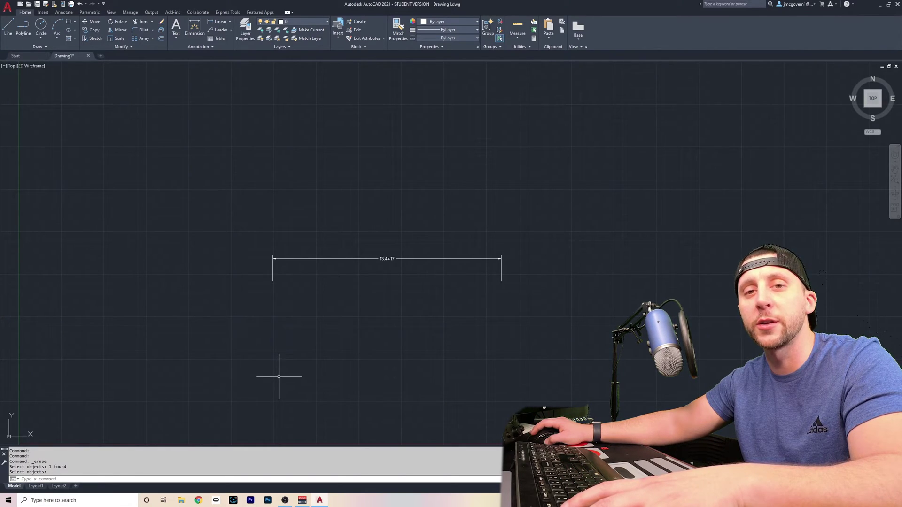
left_click(377, 259)
key("Delete")
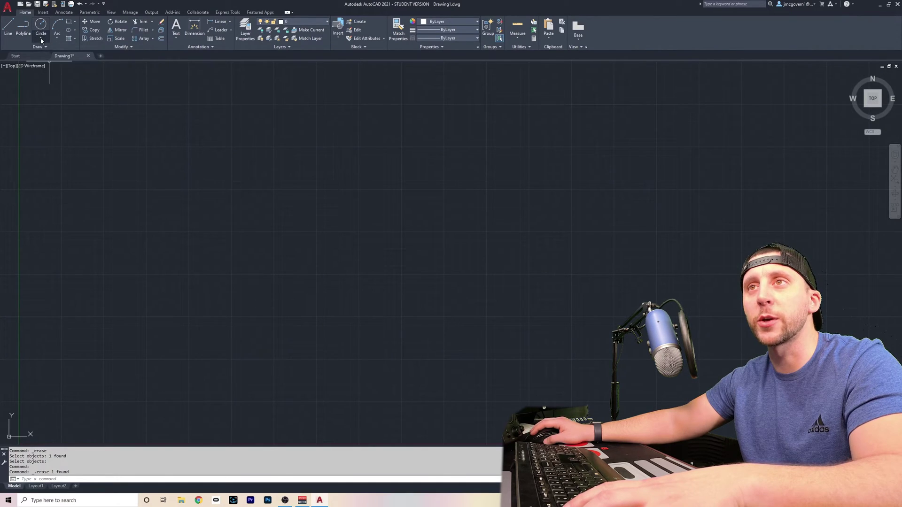
- Draw a small 2-Point circle in the upper left of the drawing
left_click(41, 37)
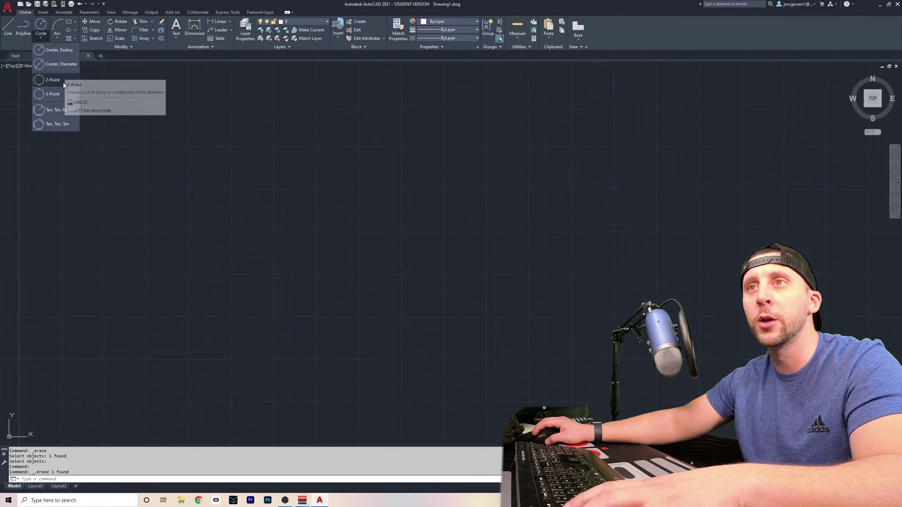
left_click(53, 80)
left_click(290, 142)
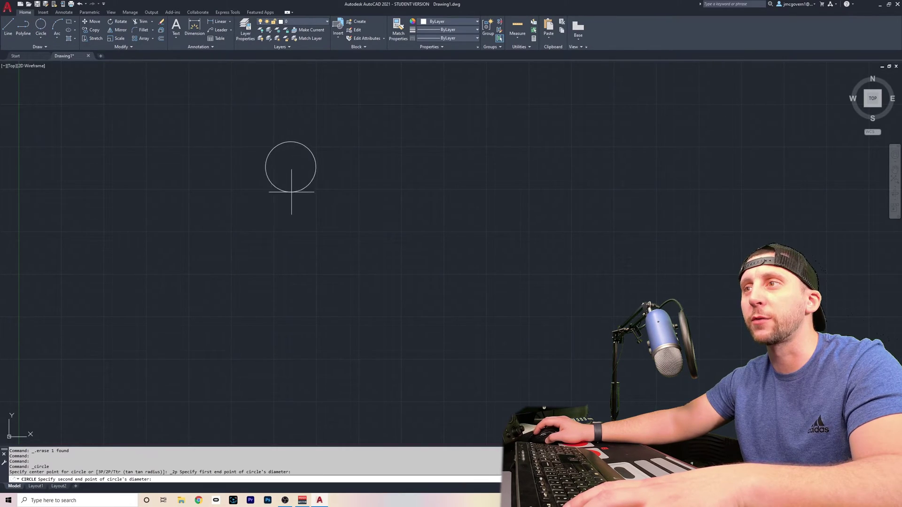
left_click(41, 37)
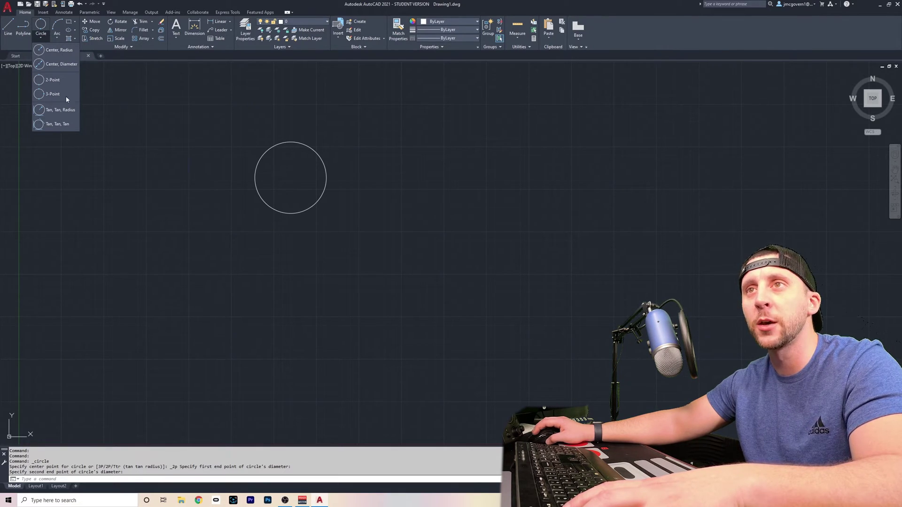
left_click(56, 50)
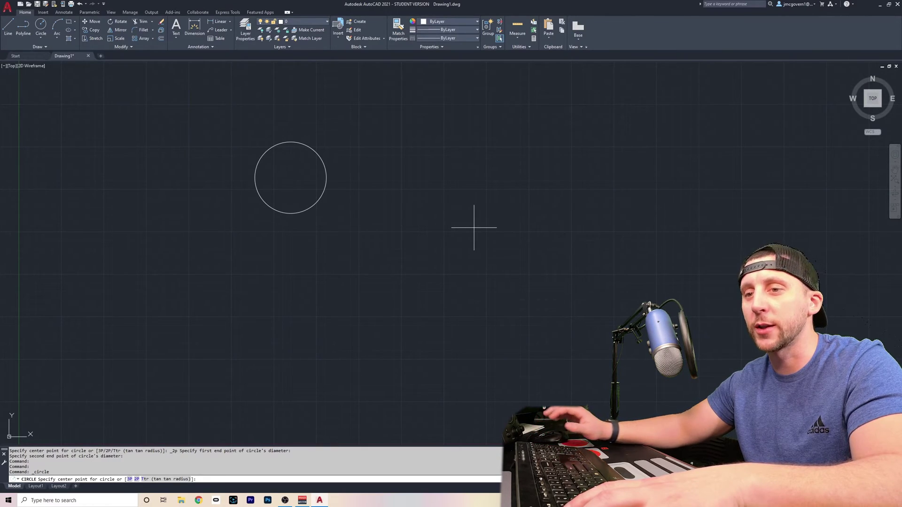
- Give the new circle centre 0,0 and radius 10
type("0,0")
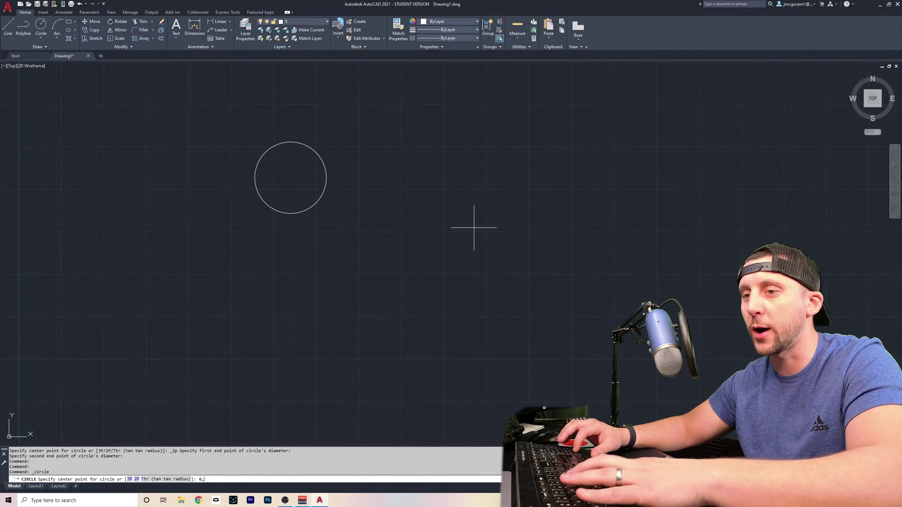
key("Return")
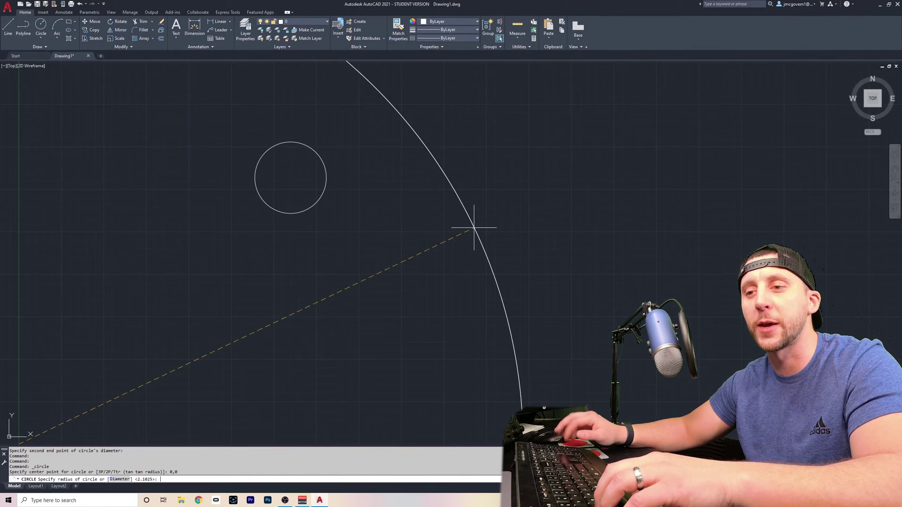
scroll(475, 228, "down", 2)
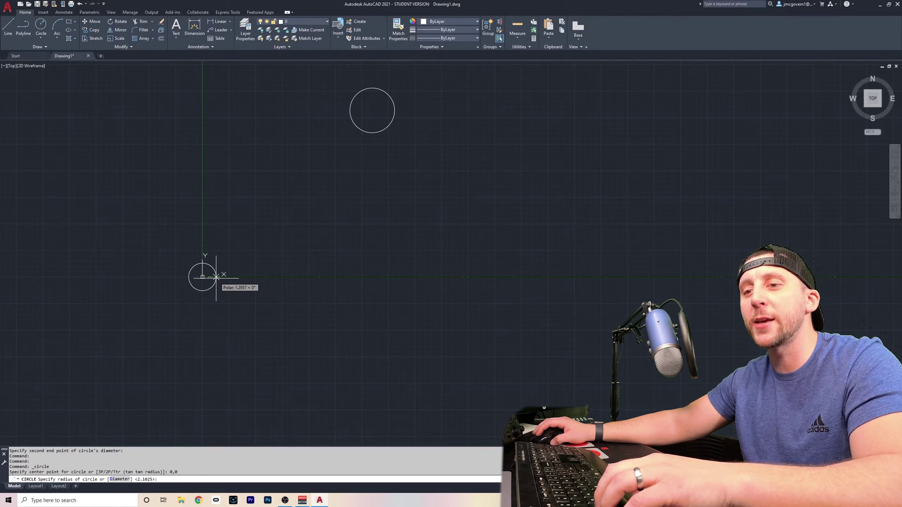
type("10")
key("Return")
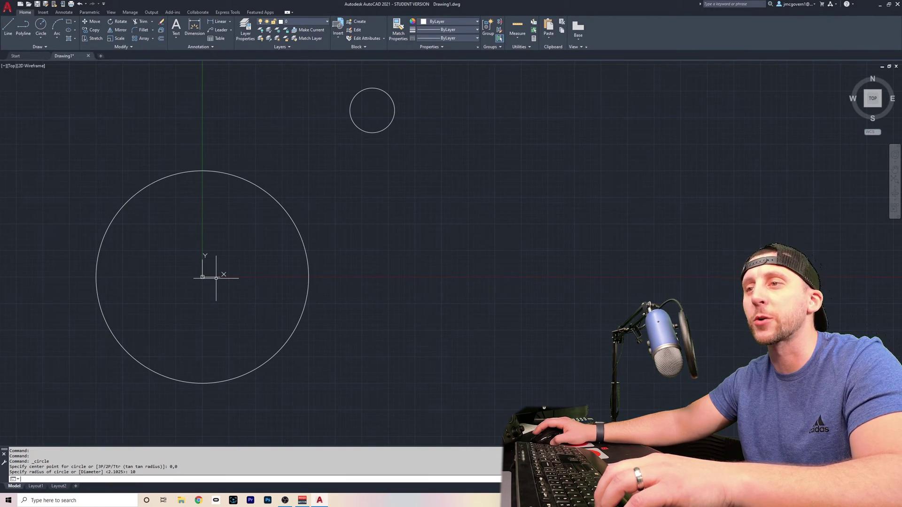
- Try moving both circles, then abandon the attempt
left_click(95, 24)
key("Escape")
left_click(96, 24)
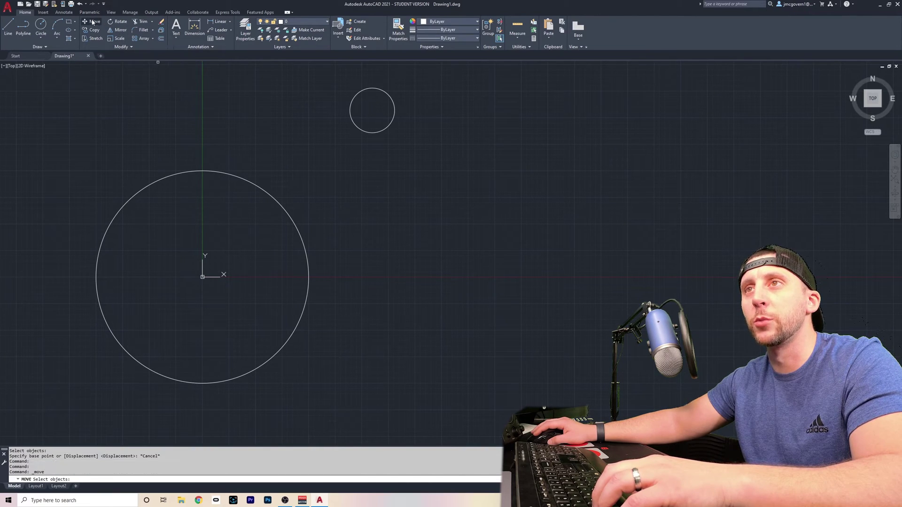
left_click(222, 173)
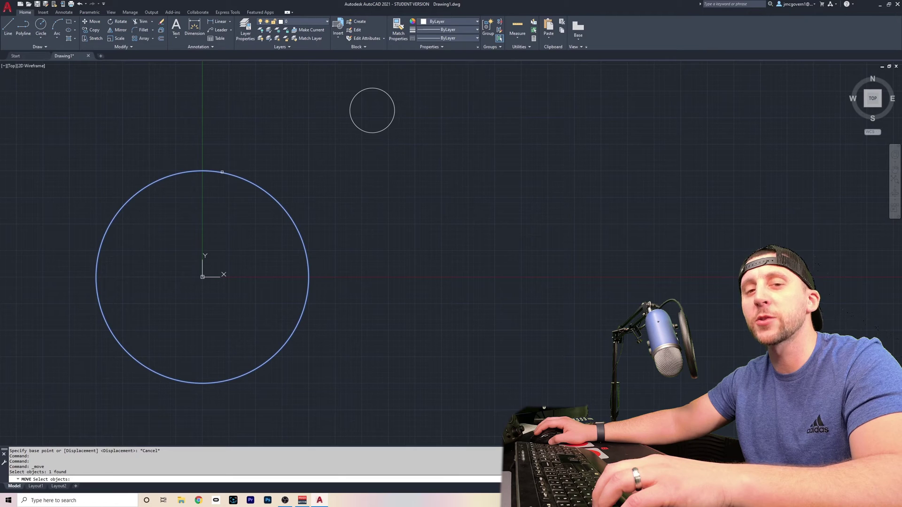
left_click(357, 126)
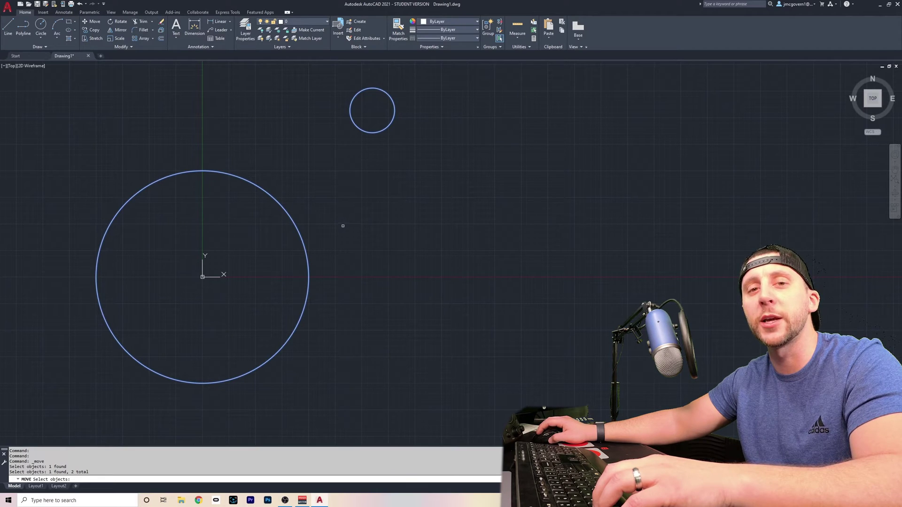
key("Return")
left_click(201, 135)
key("Escape")
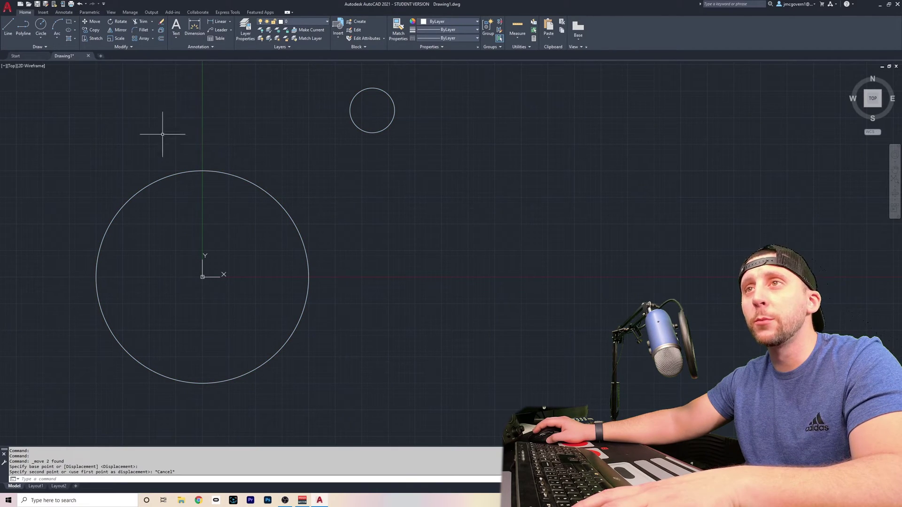
- Move both circles by 10,10 from the large circle's centre
left_click(92, 21)
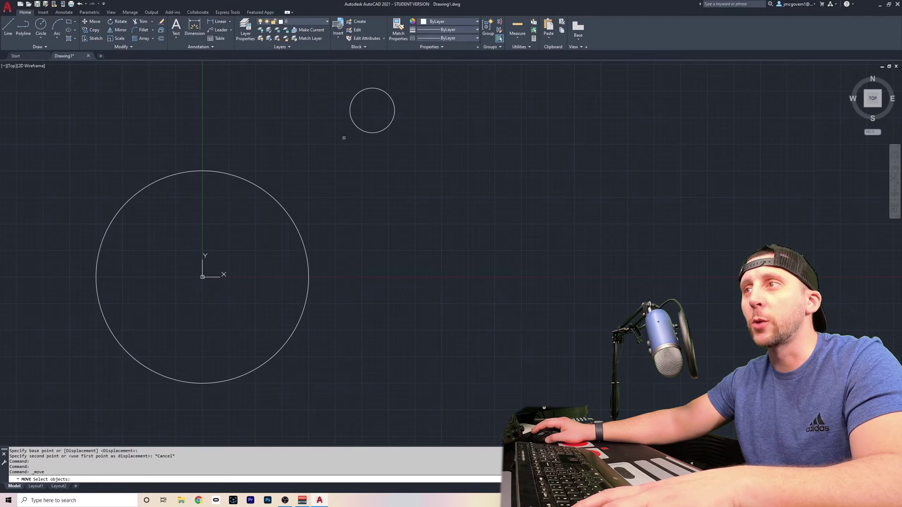
left_click(358, 129)
left_click(282, 201)
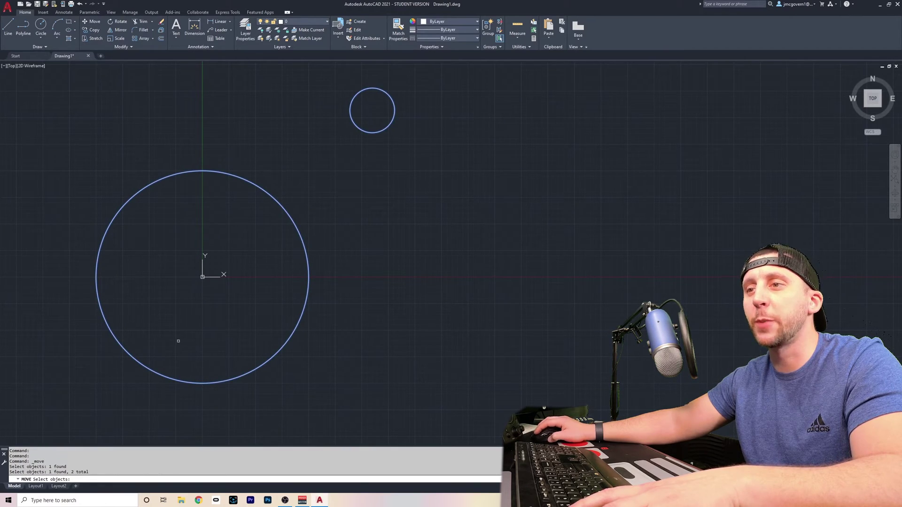
key("Return")
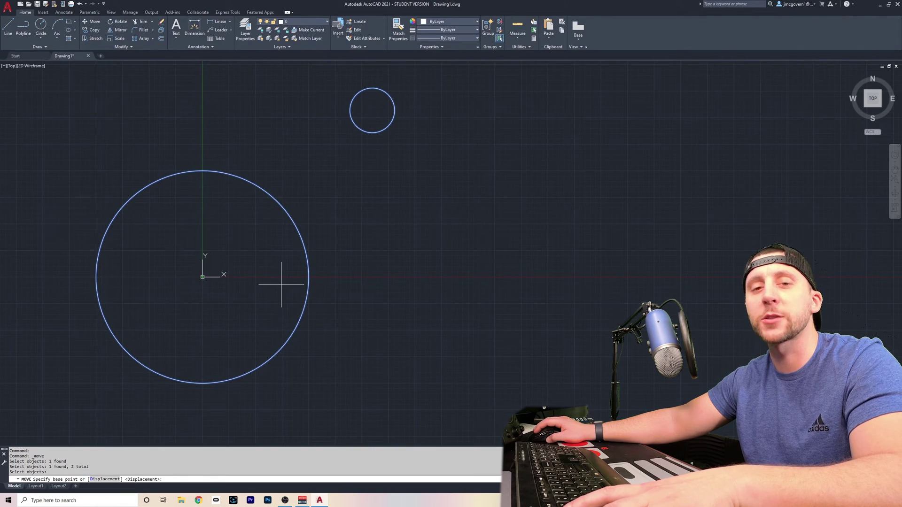
left_click(292, 228)
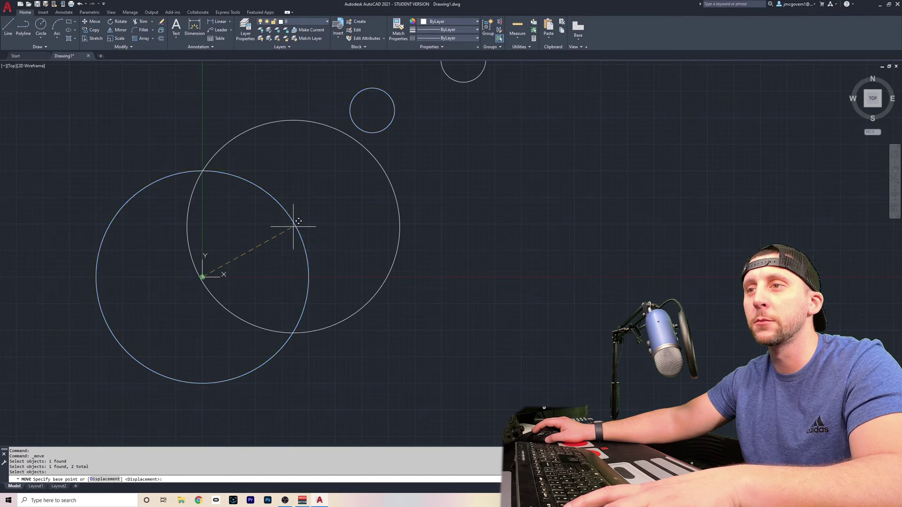
scroll(295, 224, "down", 2)
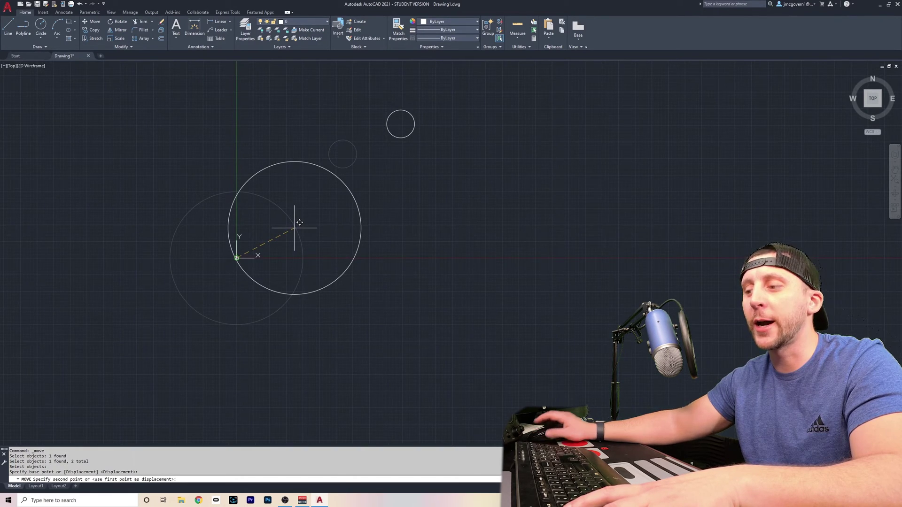
type("10,10")
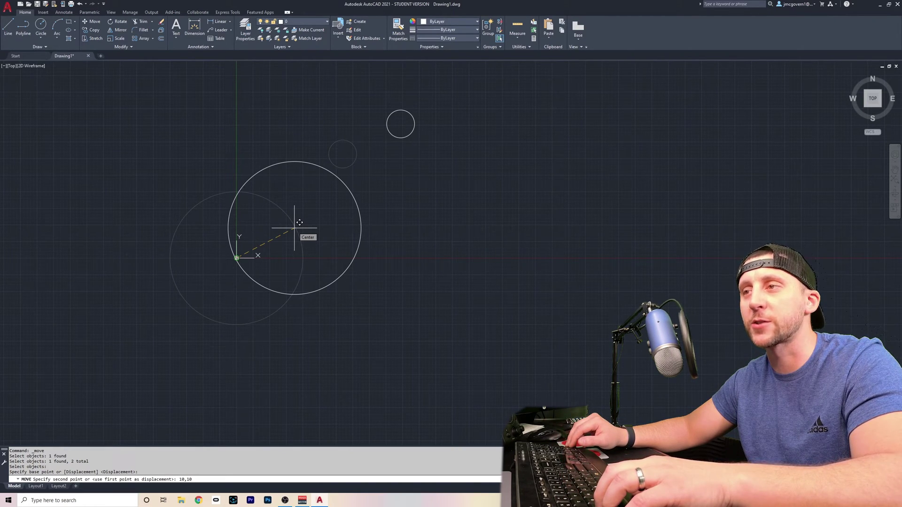
key("Return")
middle_click_drag(338, 104, 263, 165)
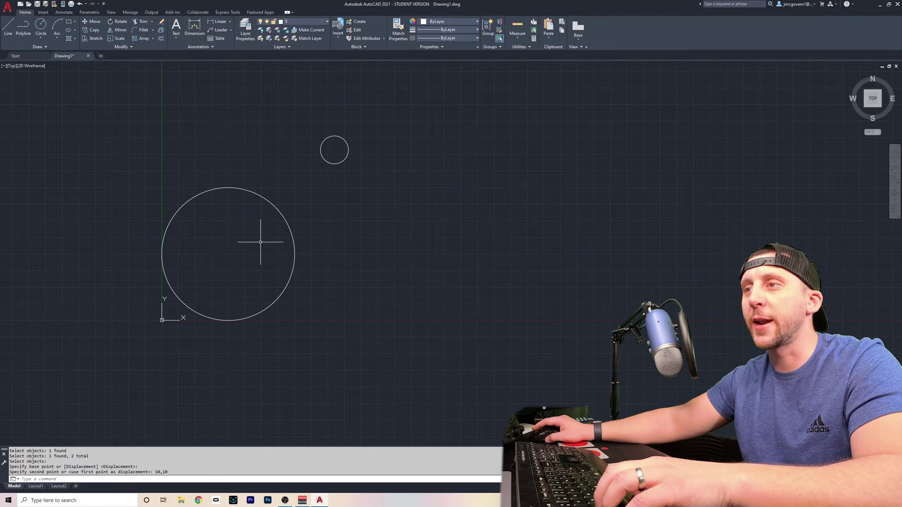
mouse_move(260, 242)
middle_mouse_down()
mouse_move(352, 205)
mouse_move(393, 242)
mouse_move(348, 280)
mouse_move(336, 199)
mouse_move(364, 260)
middle_mouse_up()
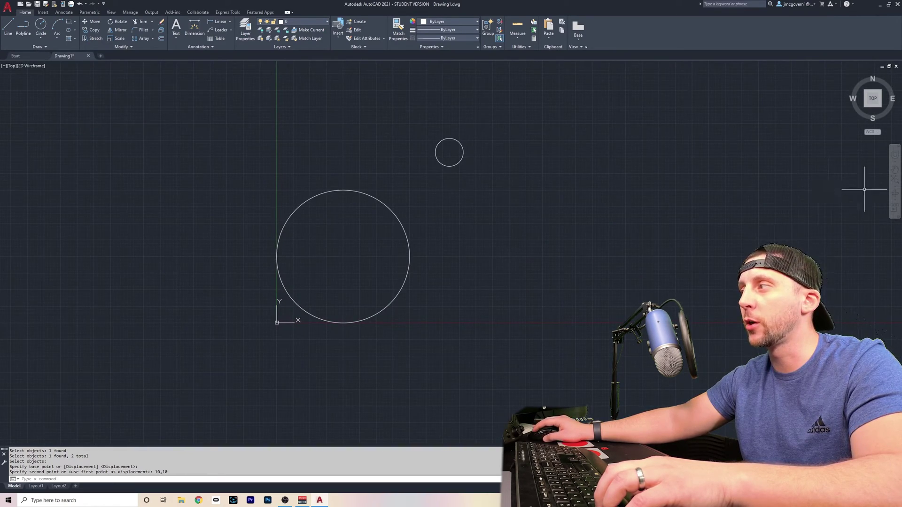
- Pan the view slightly to reposition the two circles
left_click(895, 169)
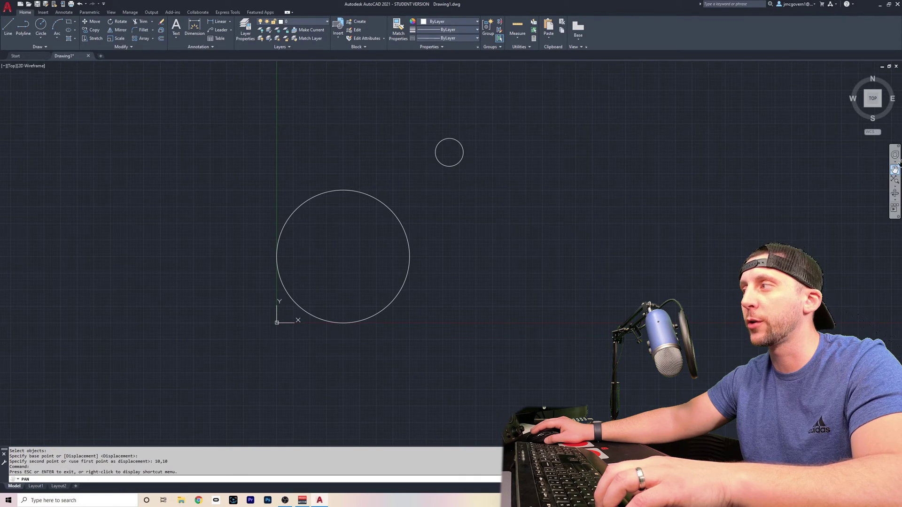
mouse_move(481, 252)
left_mouse_down()
mouse_move(506, 262)
mouse_move(535, 216)
mouse_move(534, 254)
mouse_move(476, 270)
left_mouse_up()
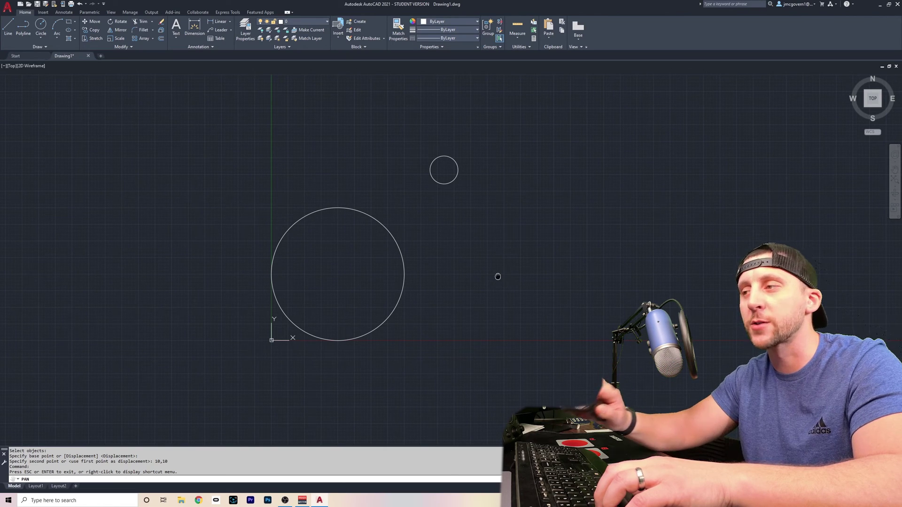
mouse_move(499, 277)
left_mouse_down()
mouse_move(533, 227)
mouse_move(518, 281)
mouse_move(500, 277)
left_mouse_up()
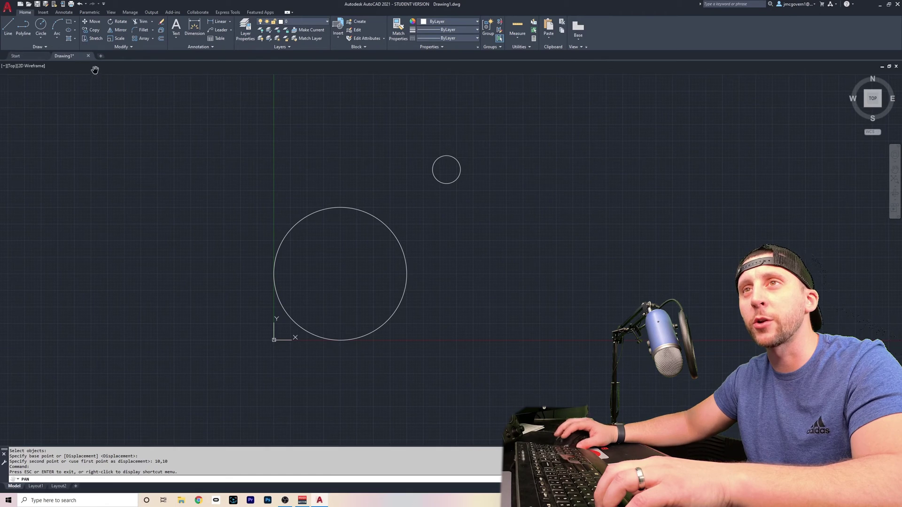
left_click(8, 28)
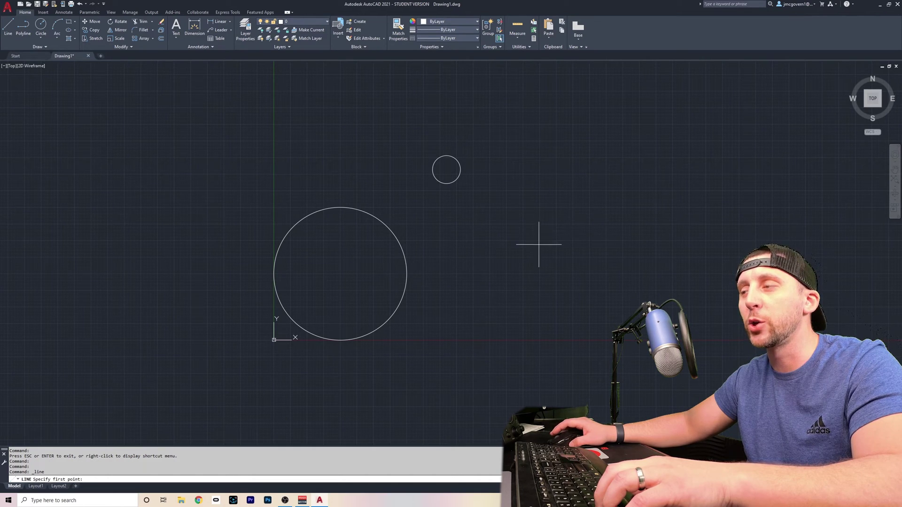
- Draw a horizontal line to the upper left of the two circles, then cancel a second line attempt
scroll(539, 244, "down", 2)
mouse_move(539, 244)
middle_mouse_down()
mouse_move(519, 274)
mouse_move(544, 213)
mouse_move(498, 204)
middle_mouse_up()
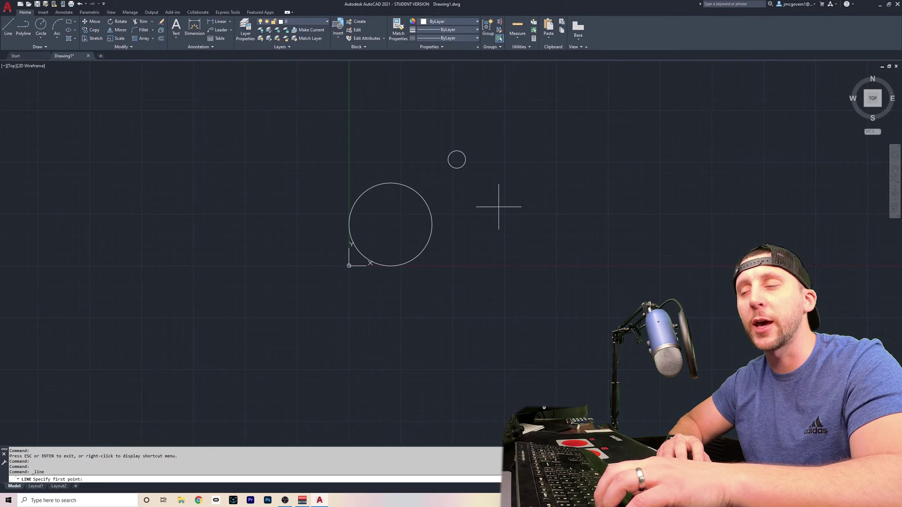
key("Escape")
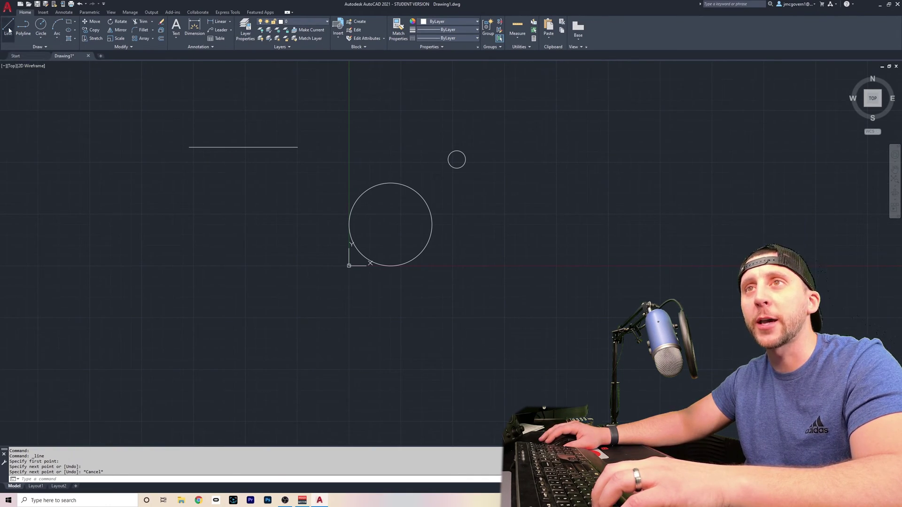
left_click(7, 27)
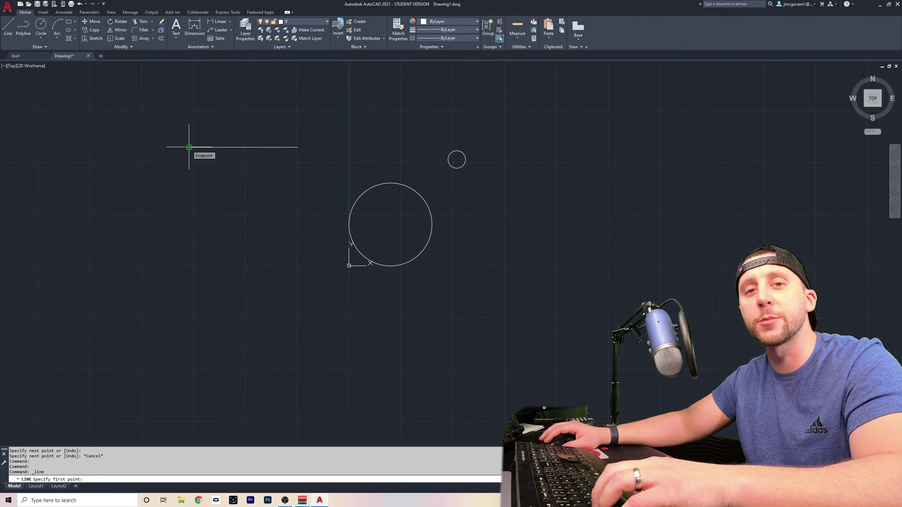
left_click(189, 148)
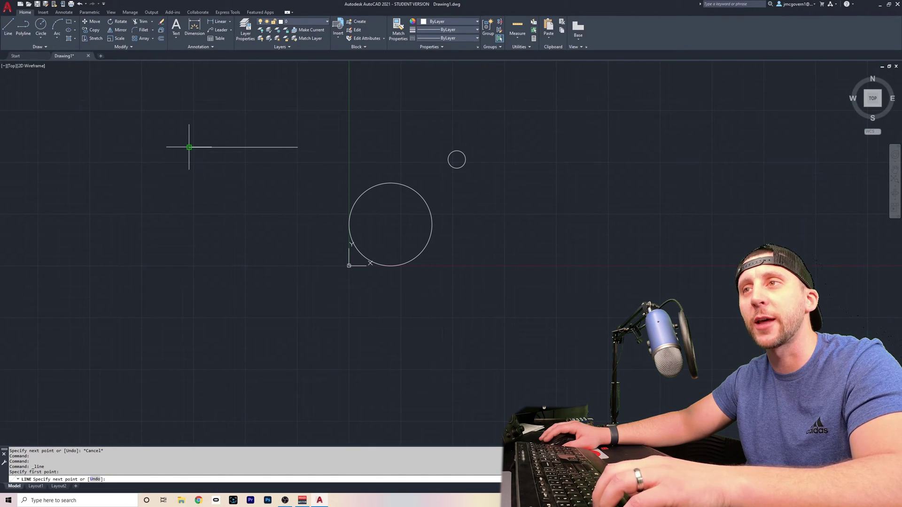
key("Escape")
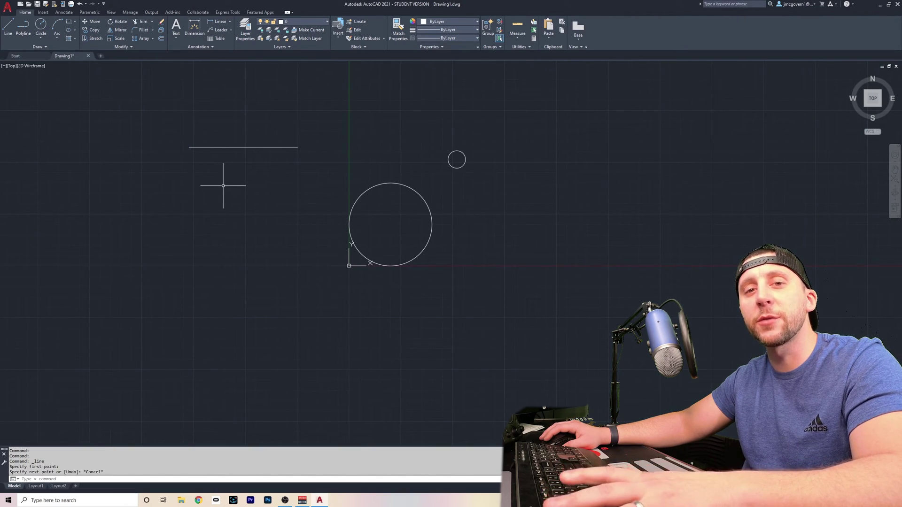
- Check via OS that Endpoint, Midpoint, Center, Node and Intersection object snaps are enabled
type("os")
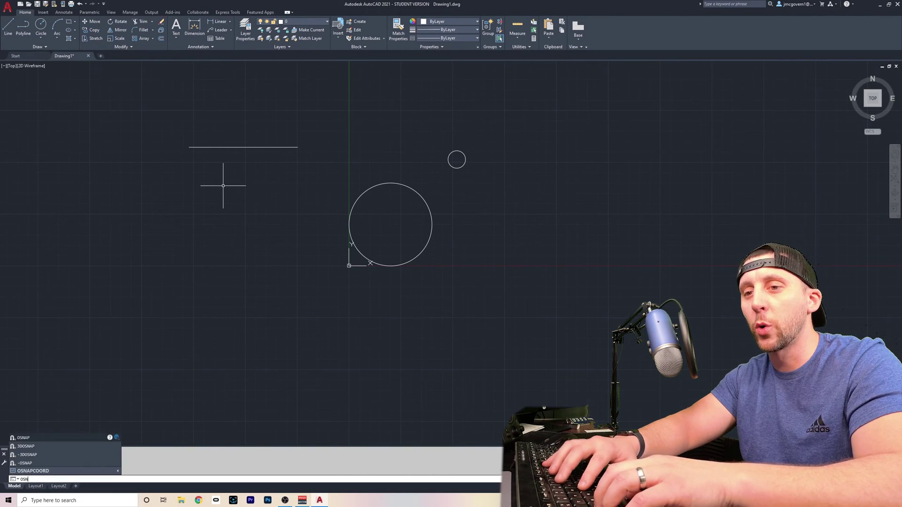
key("Return")
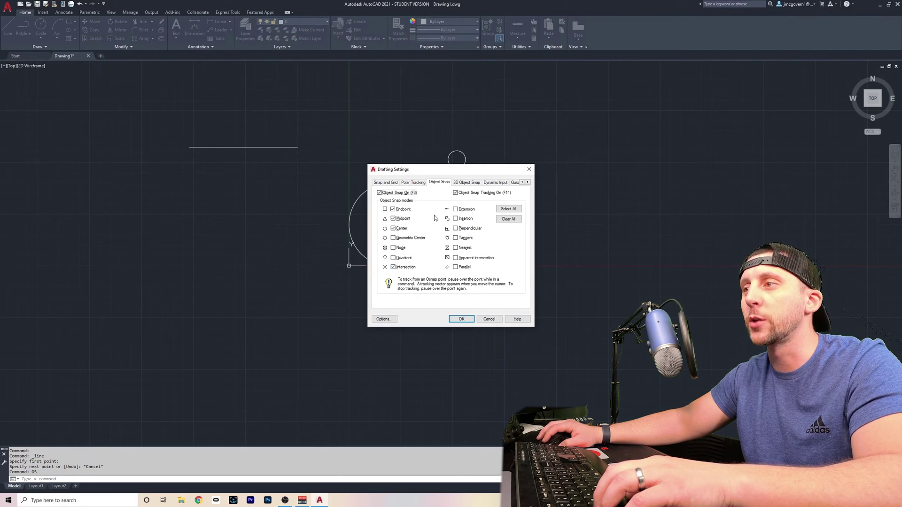
key("Return")
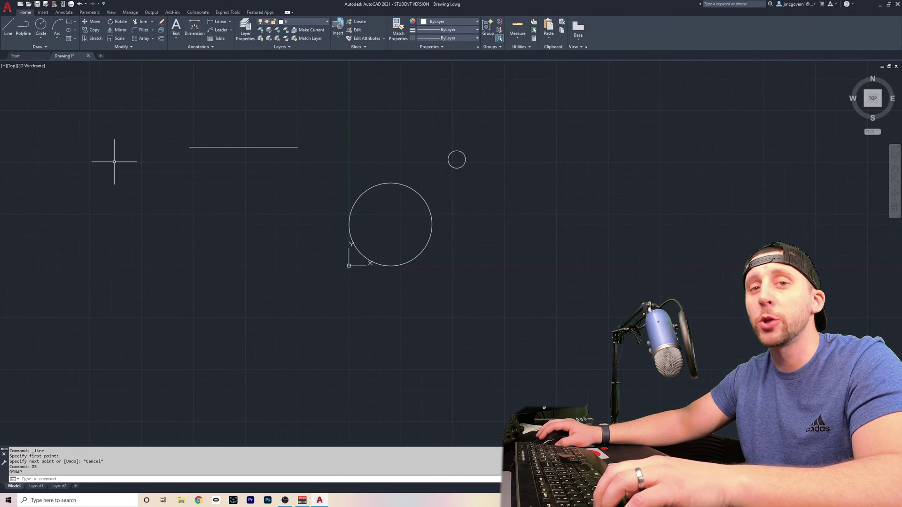
- Draw a line from the horizontal line's midpoint to the large circle's centre
left_click(8, 29)
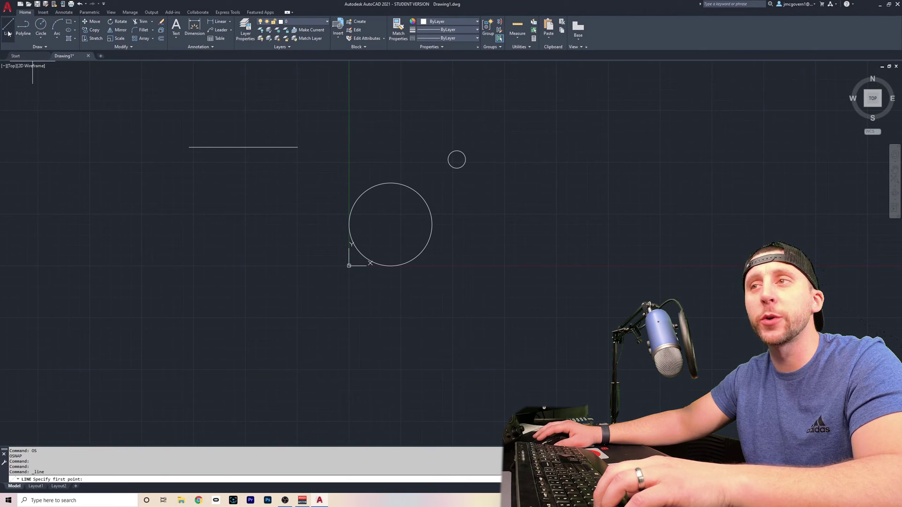
left_click(244, 147)
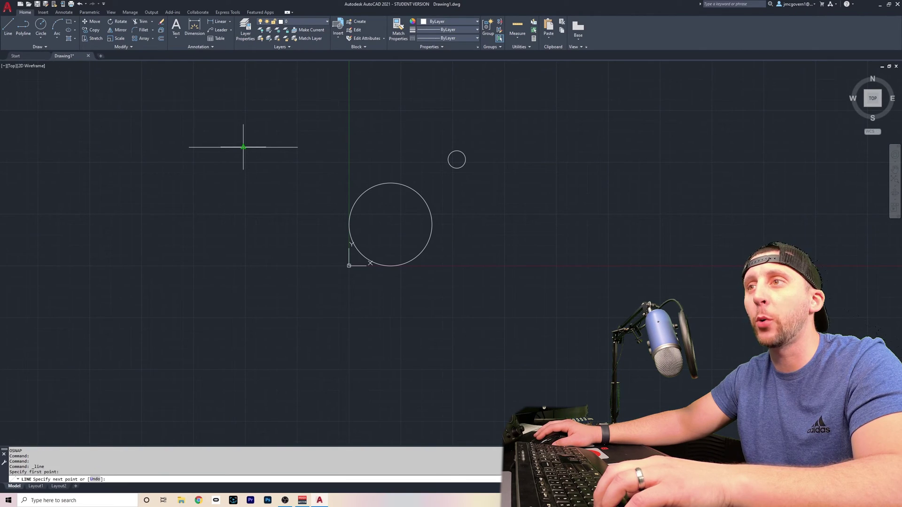
left_click(391, 224)
key("Escape")
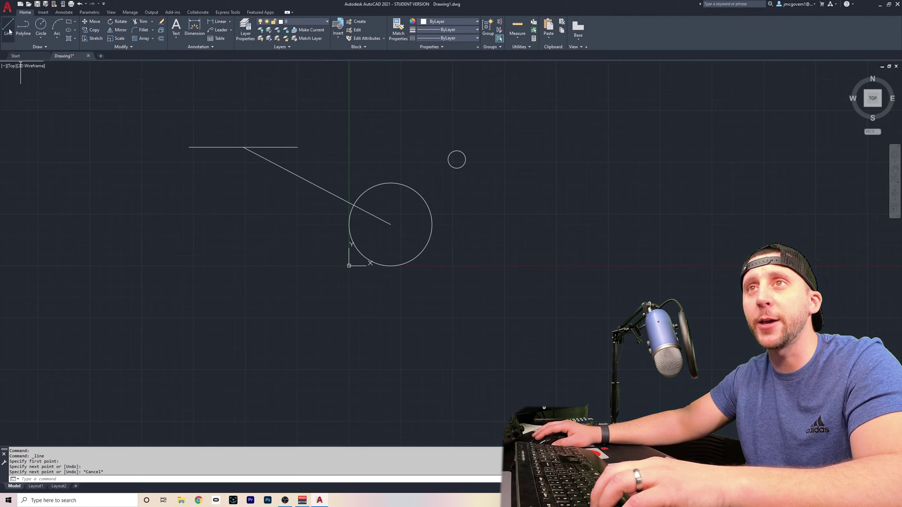
- Save the drawing as Drawing1.dwg in Documents
left_click(5, 8)
left_click(26, 92)
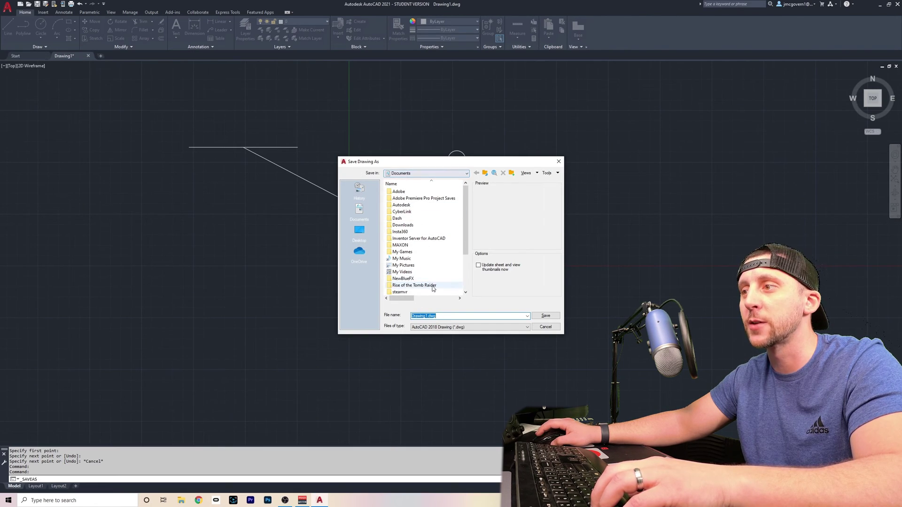
left_click(545, 317)
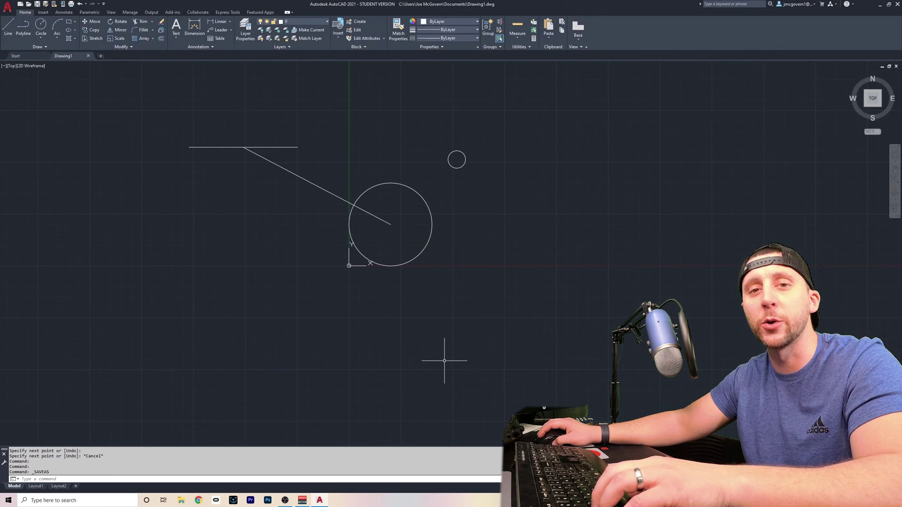